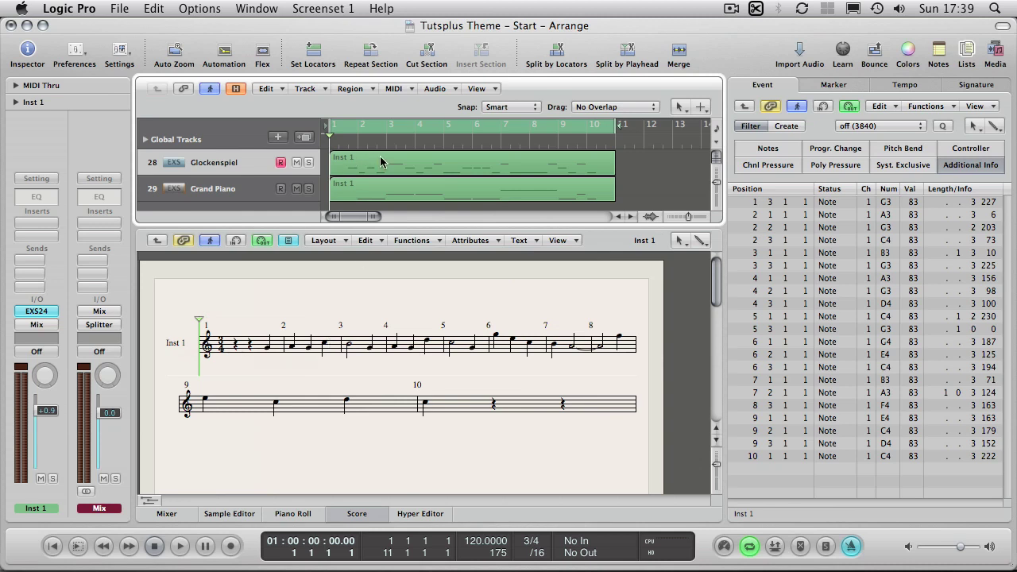
Step: Show the Glockenspiel's Inst 1 region as notation in the lower Score editor
left_click(455, 155)
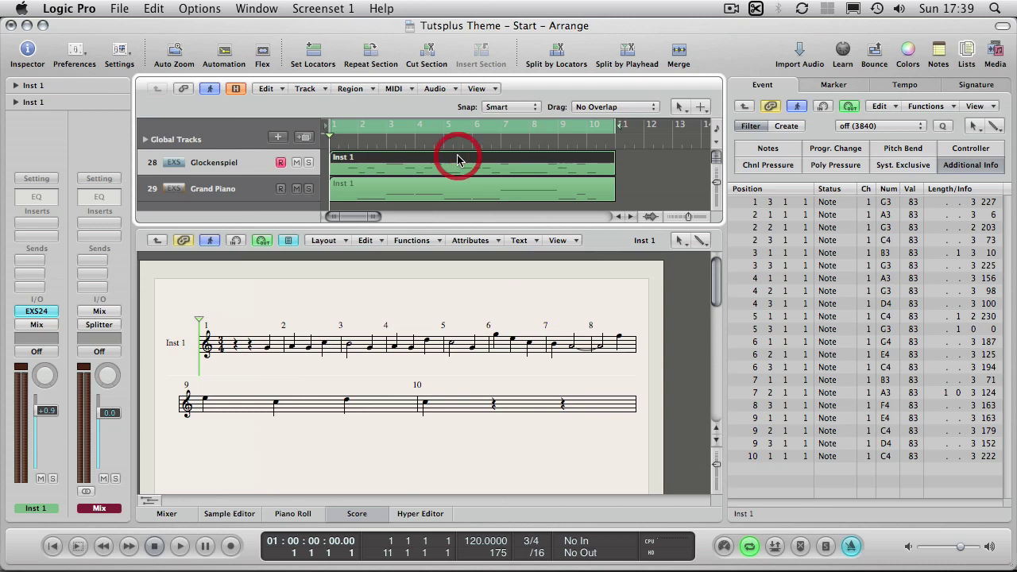
left_click(293, 514)
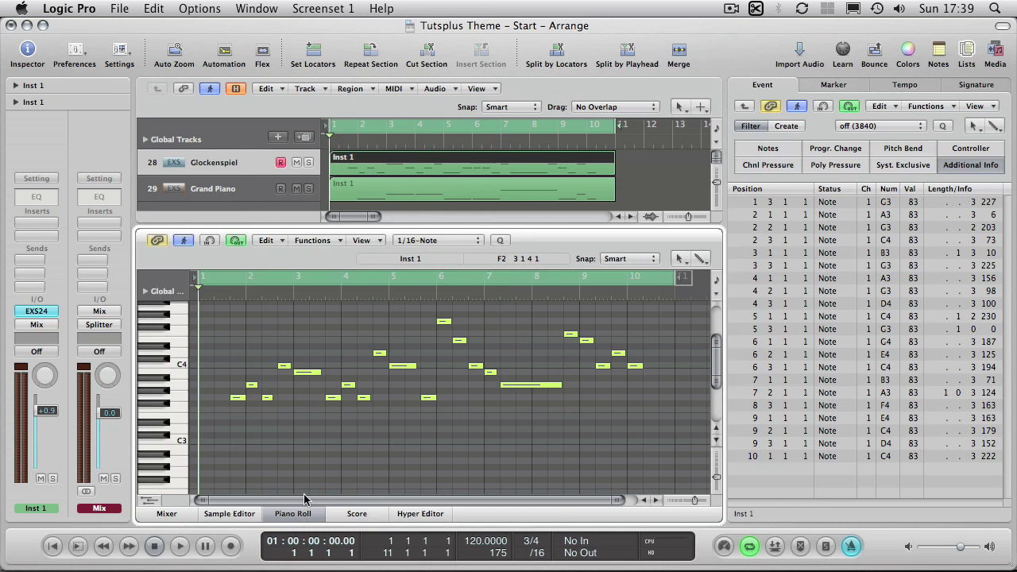
left_click(357, 514)
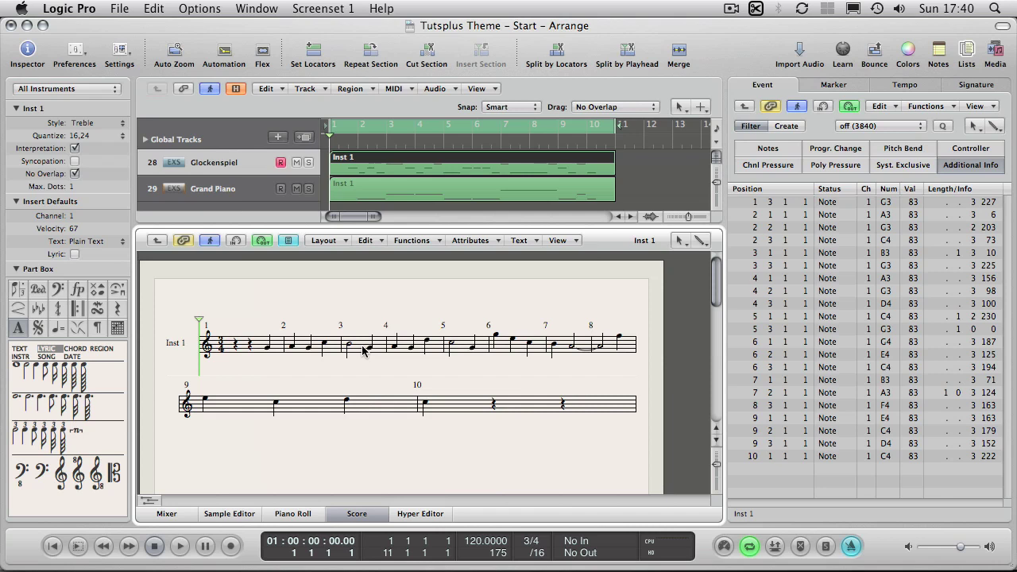
left_click(294, 350)
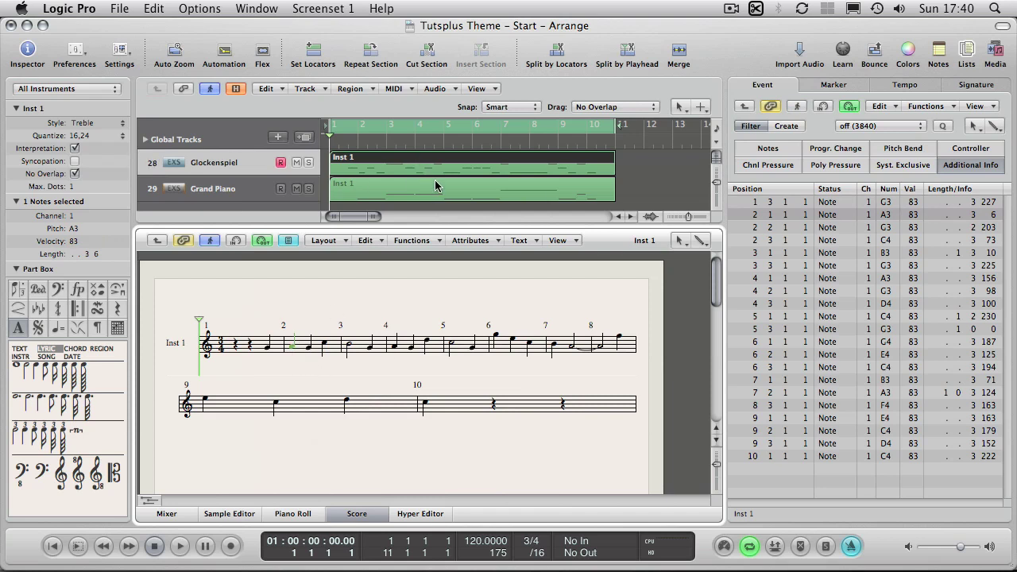
left_click(436, 292)
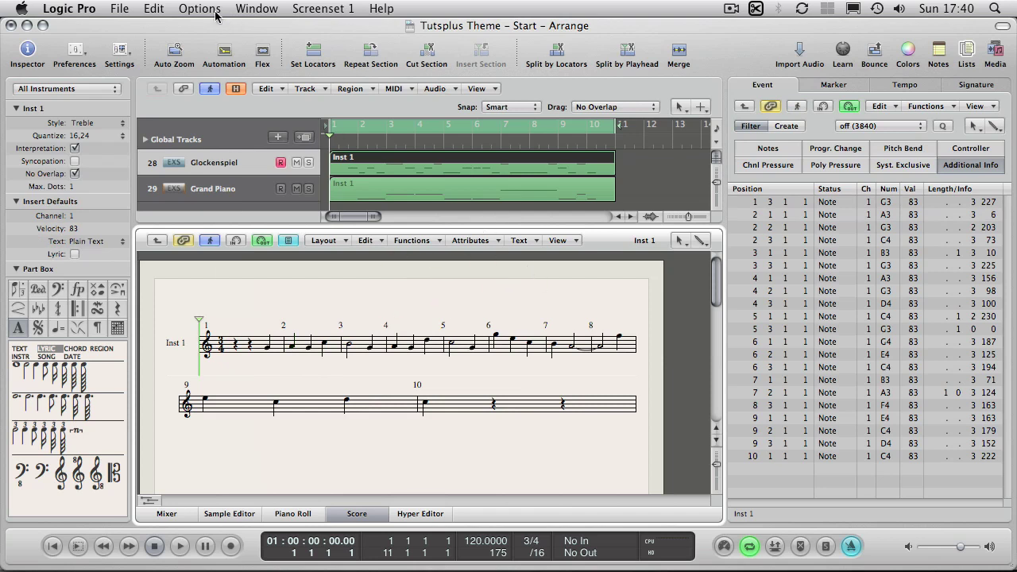
left_click(258, 10)
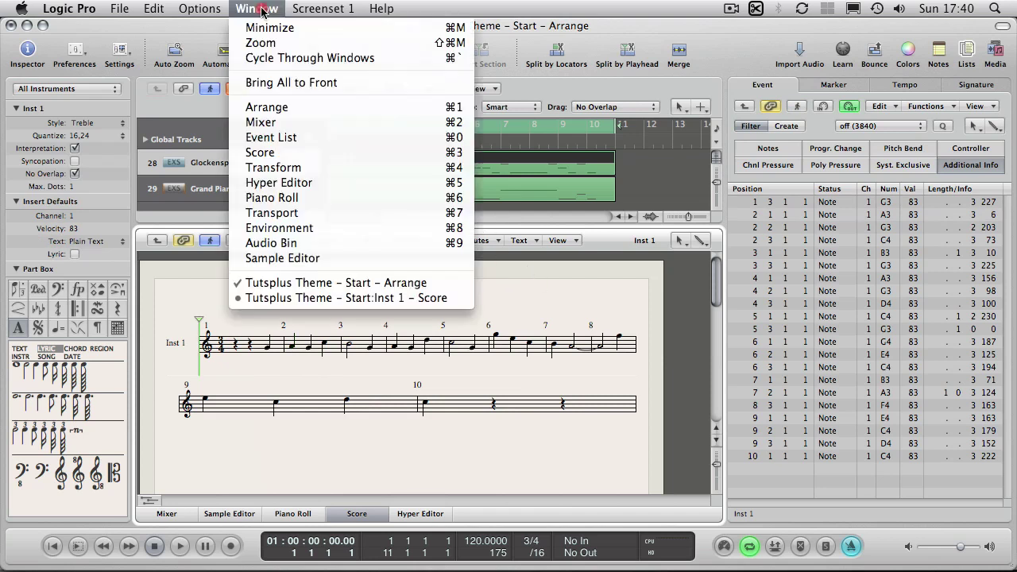
Step: Open a standalone Score window and go up a level to show the Inst 1 and piano staves
left_click(306, 298)
left_click(435, 209)
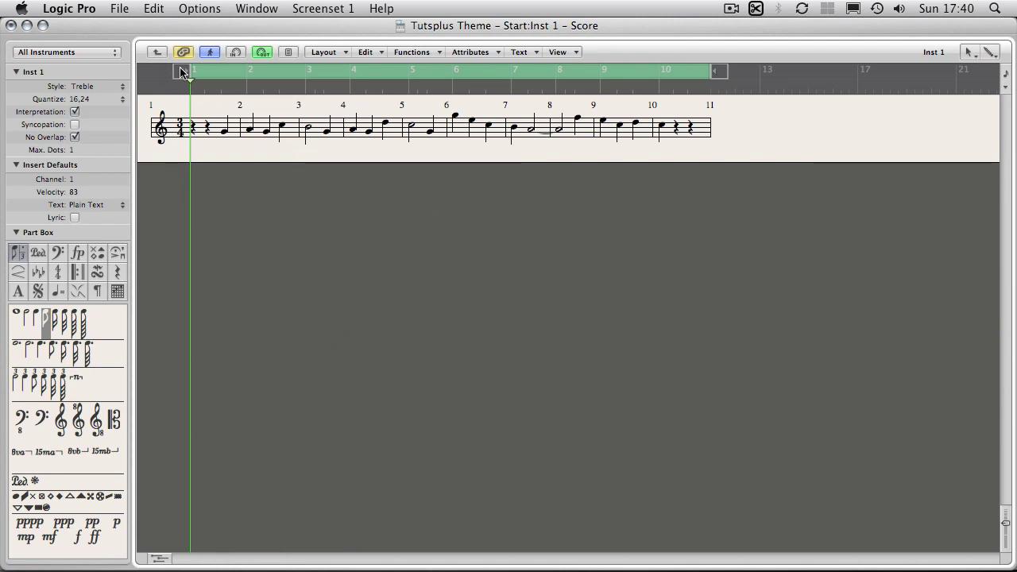
left_click(157, 52)
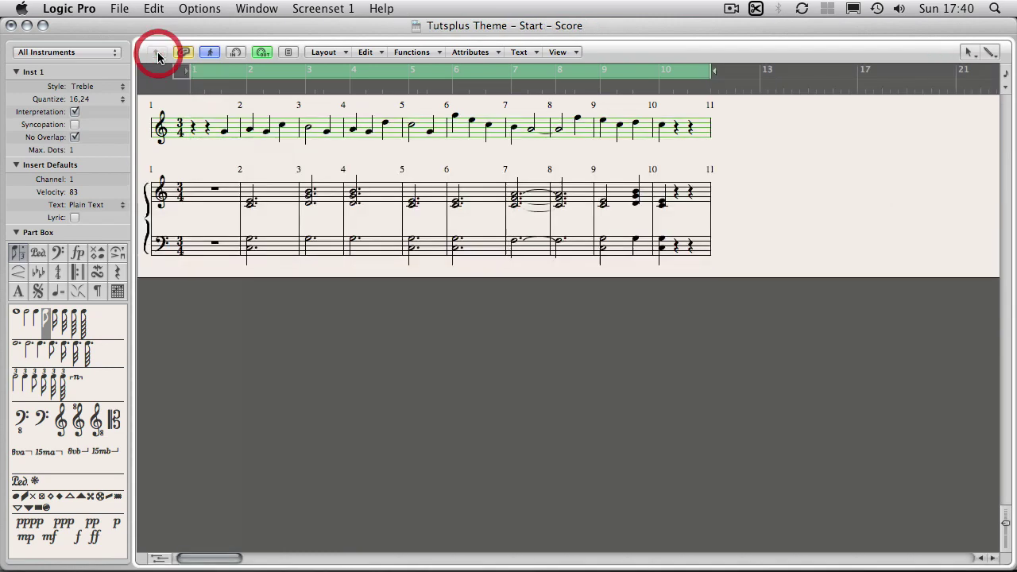
left_click(435, 156)
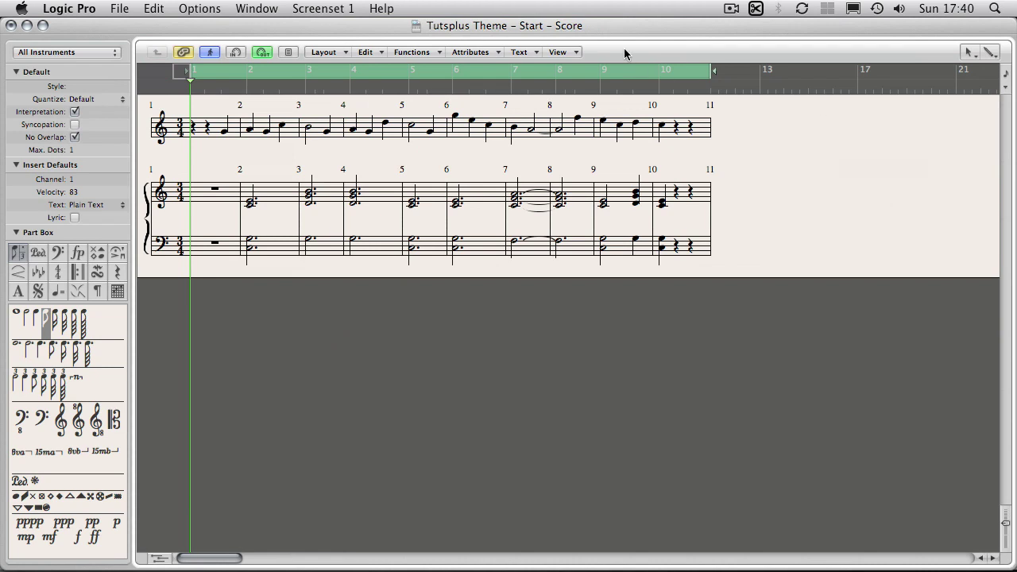
Step: Switch the Score window to Page View and scroll through the 10-bar page
left_click(611, 26)
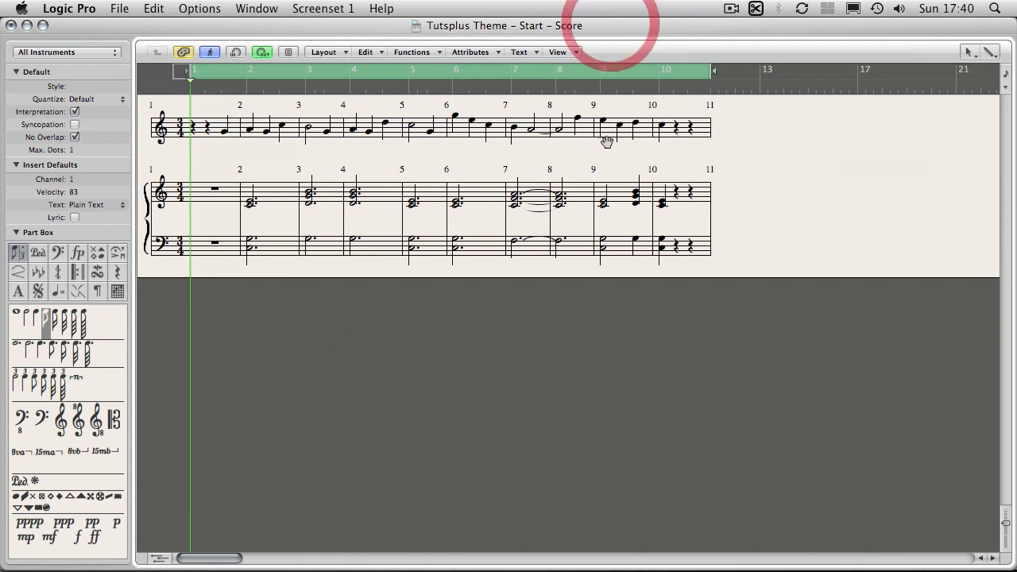
left_click(291, 53)
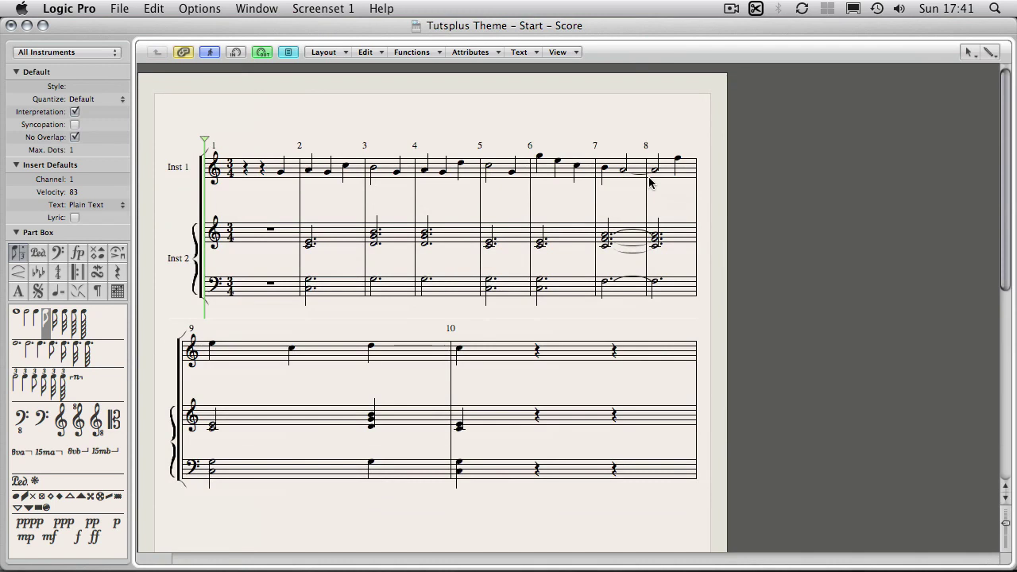
left_click(784, 179)
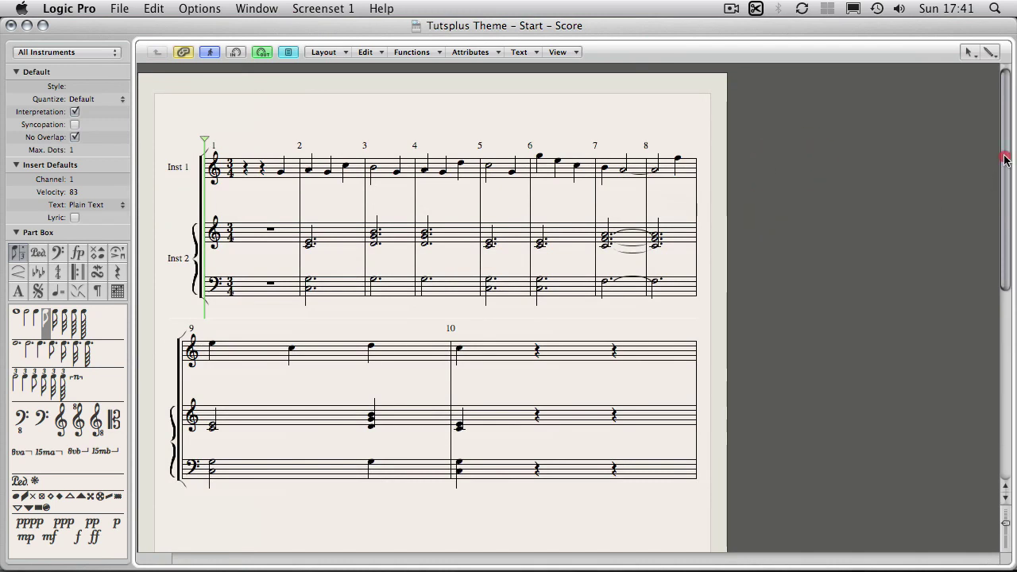
left_click_drag(1006, 154, 955, 106)
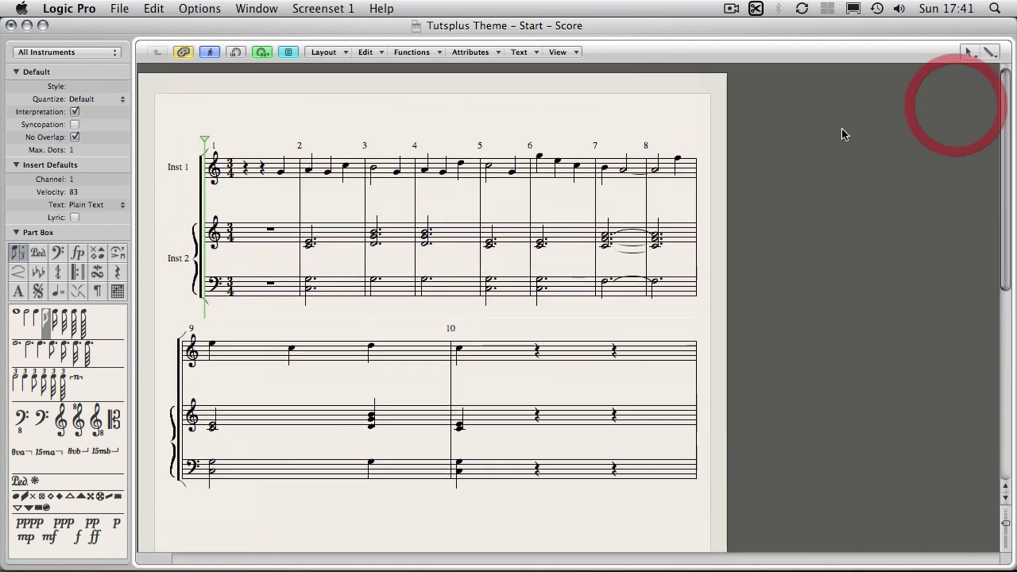
left_click(828, 124)
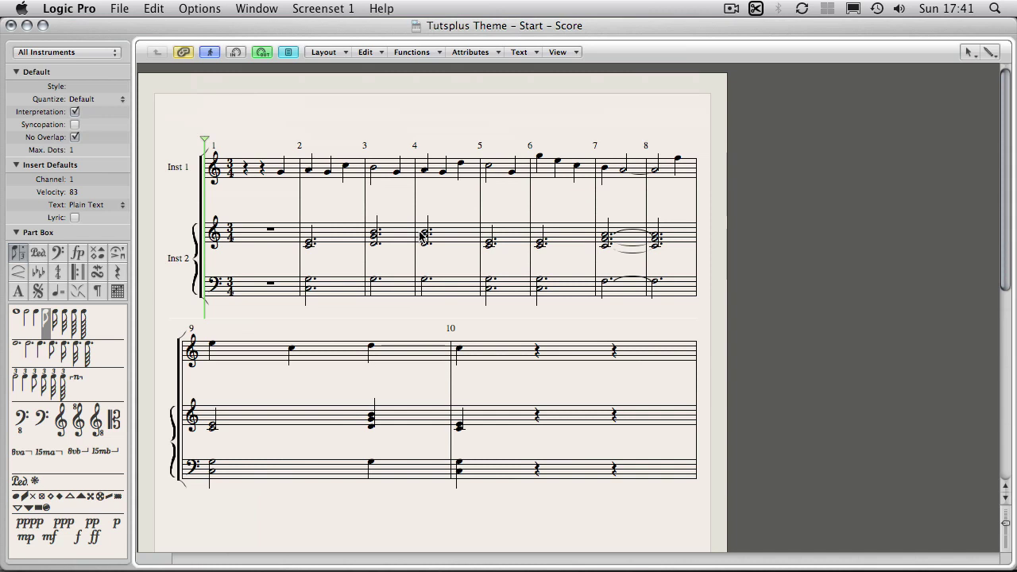
left_click(441, 127)
left_click(326, 53)
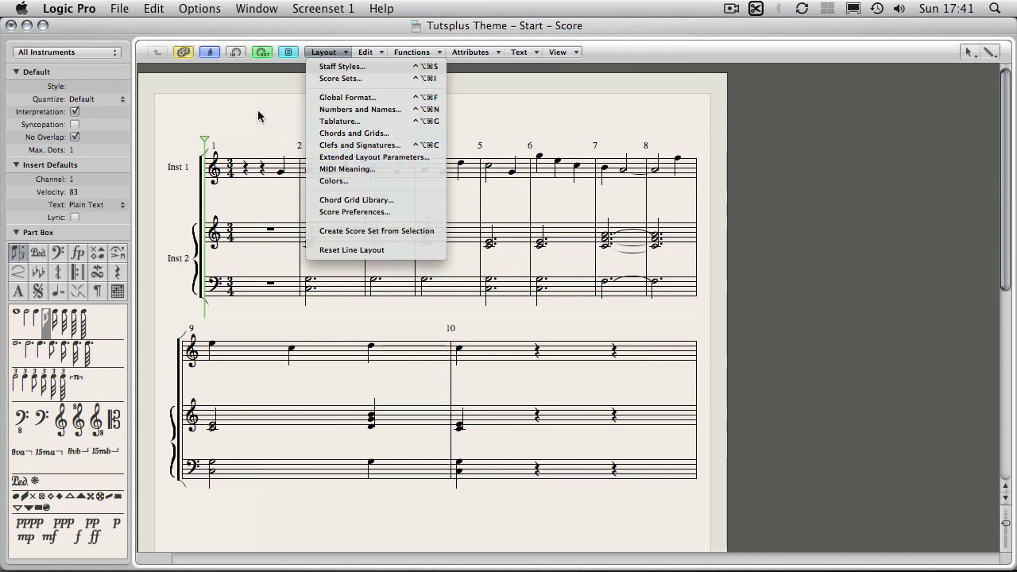
Step: Open Project Settings > Score and move the window up and left over the score
left_click(119, 10)
left_click(119, 9)
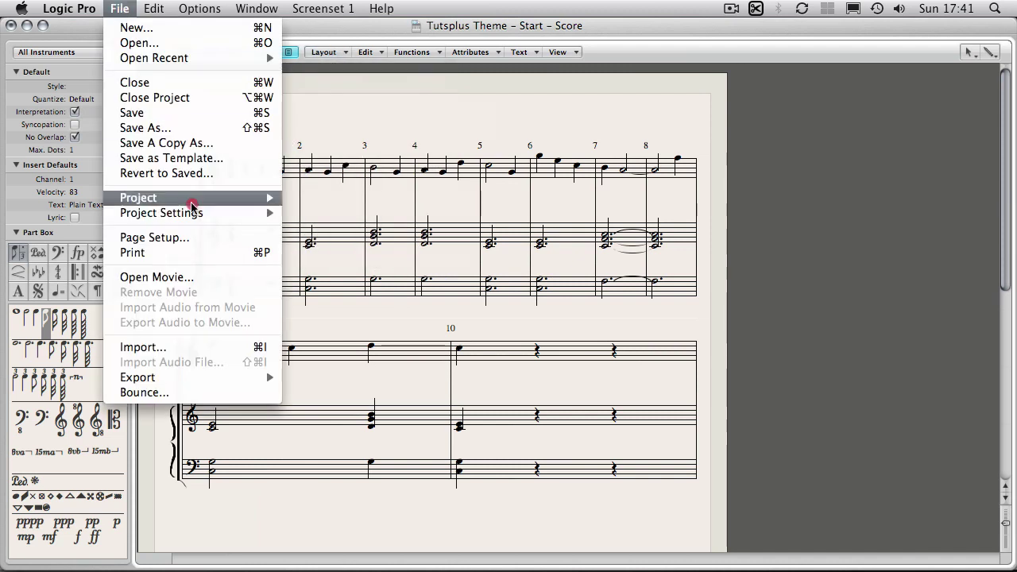
mouse_move(196, 214)
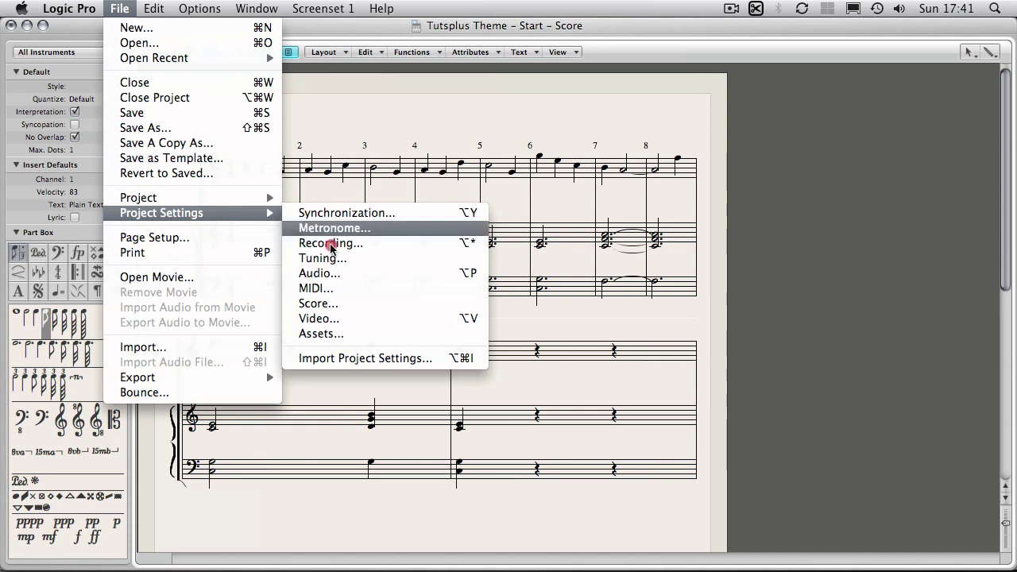
left_click(318, 304)
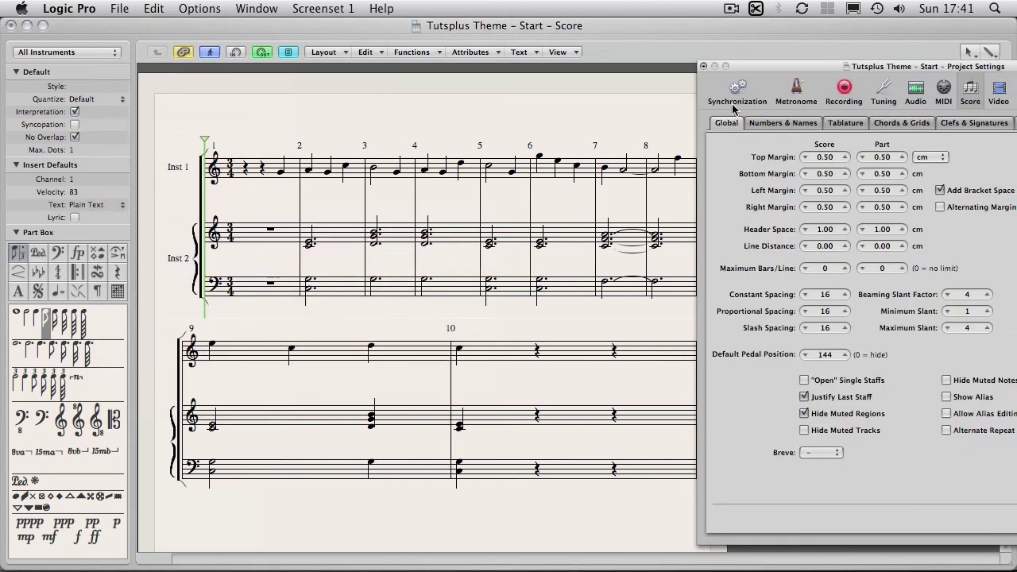
left_click_drag(755, 73, 591, 59)
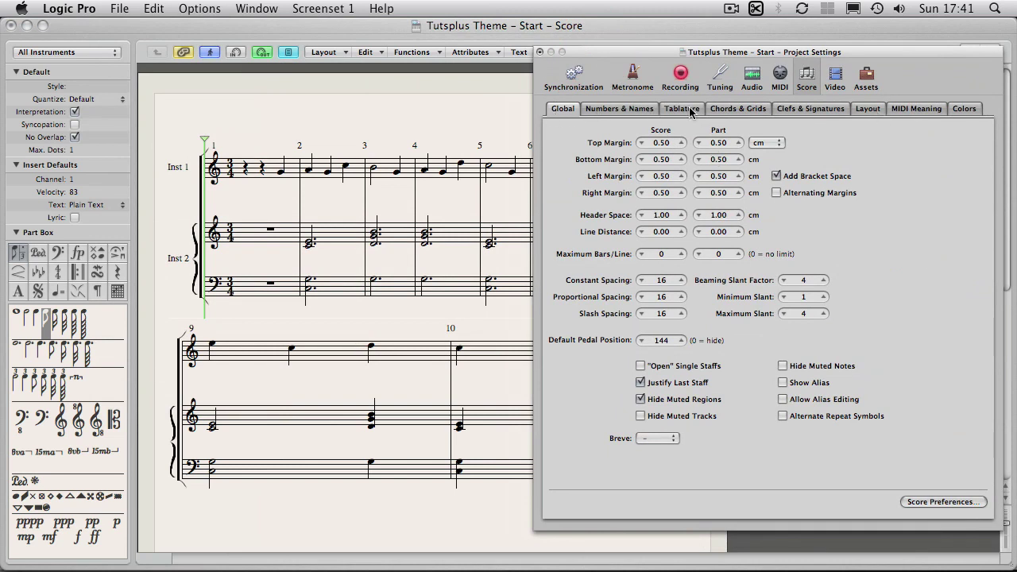
Step: Browse the score Layout menu without choosing anything, then bring Score settings forward
left_click(332, 50)
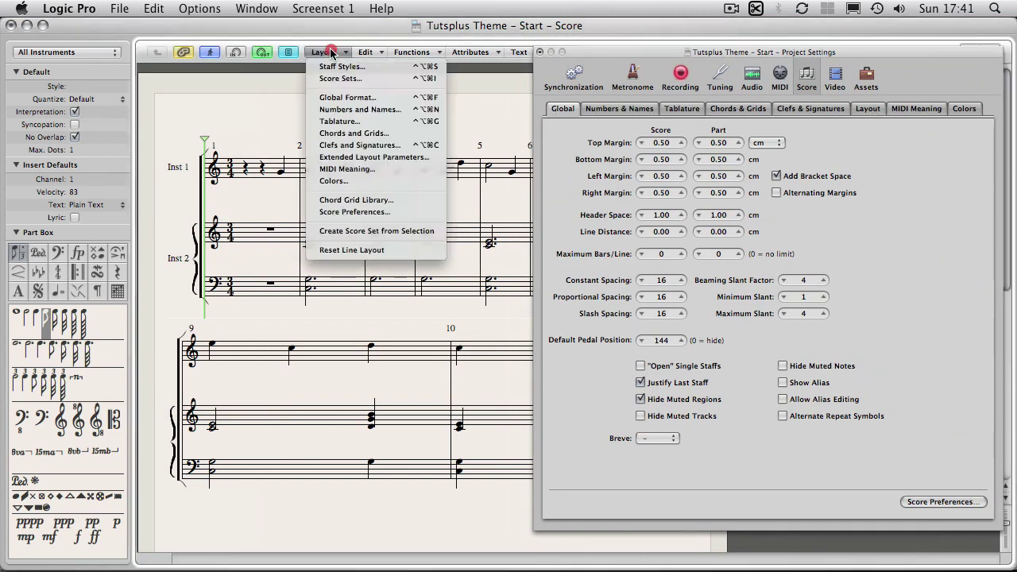
left_click(341, 97)
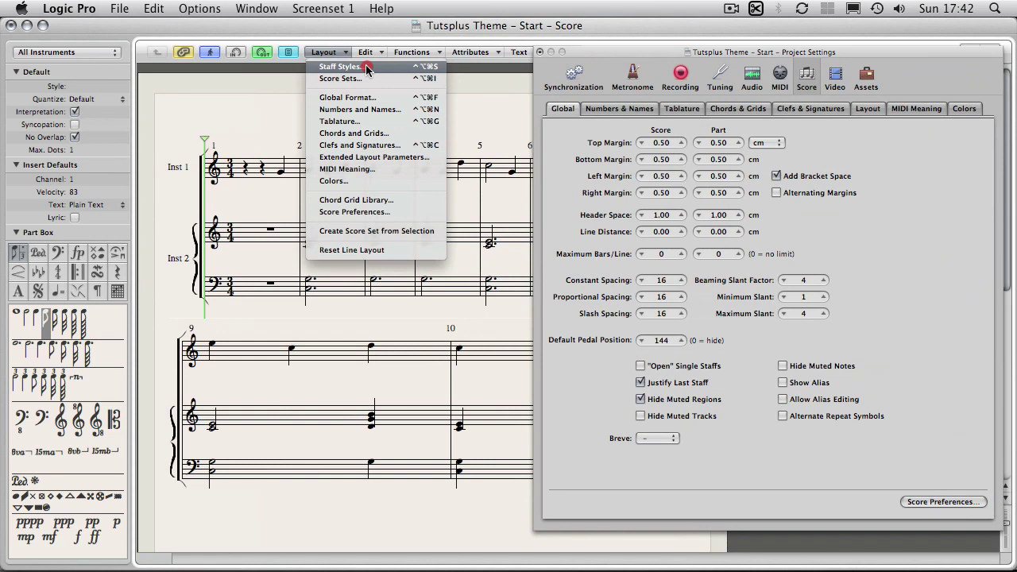
left_click(273, 134)
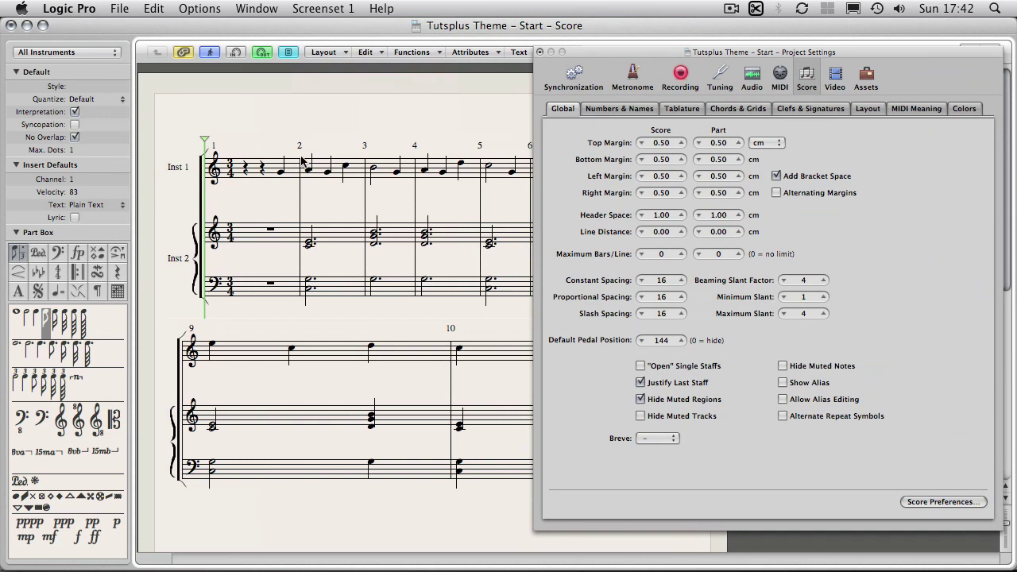
left_click(588, 53)
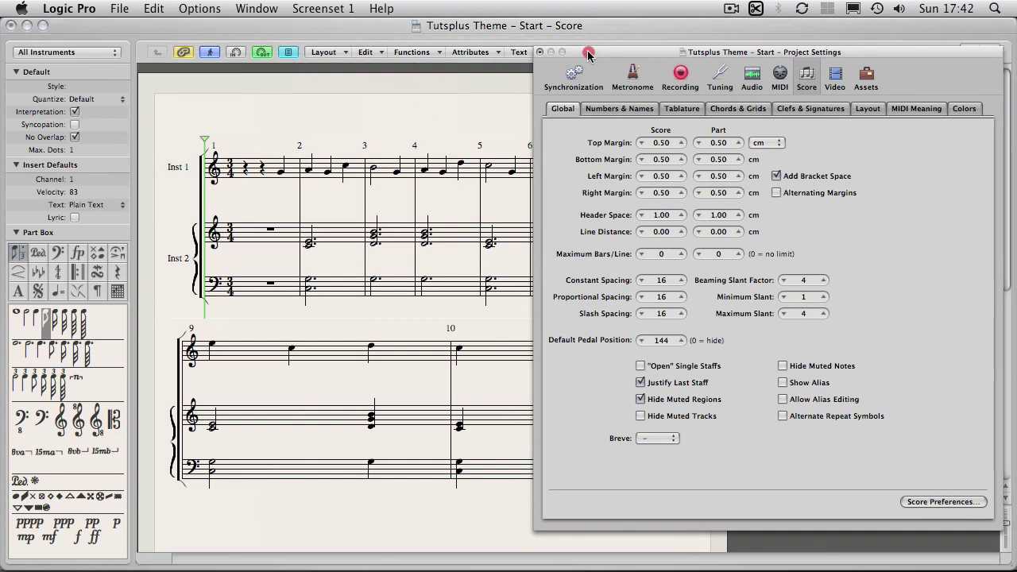
Step: Move Score settings to the upper right and show page margins via Page Display Options
left_click_drag(588, 53, 598, 50)
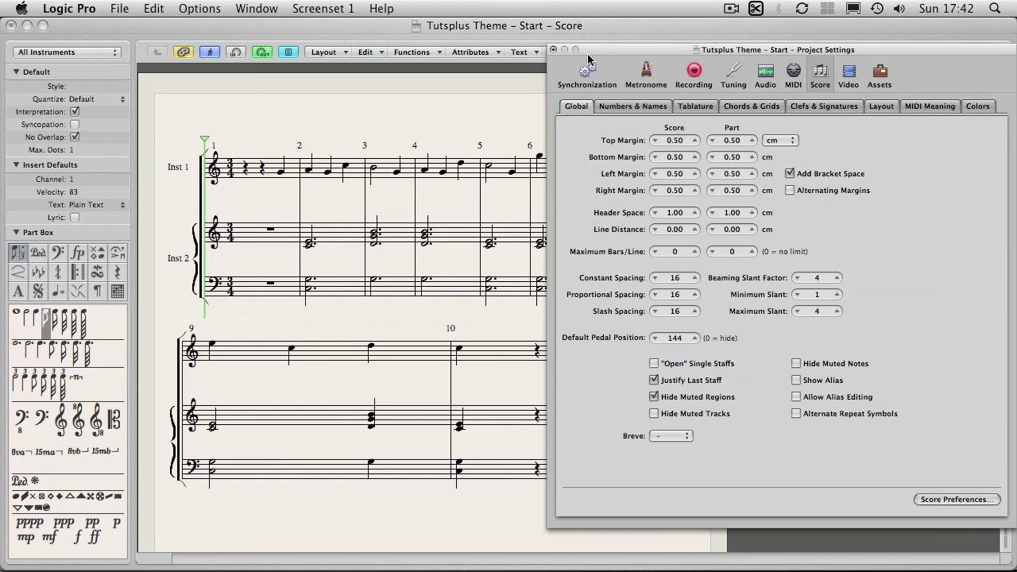
left_click_drag(595, 49, 662, 36)
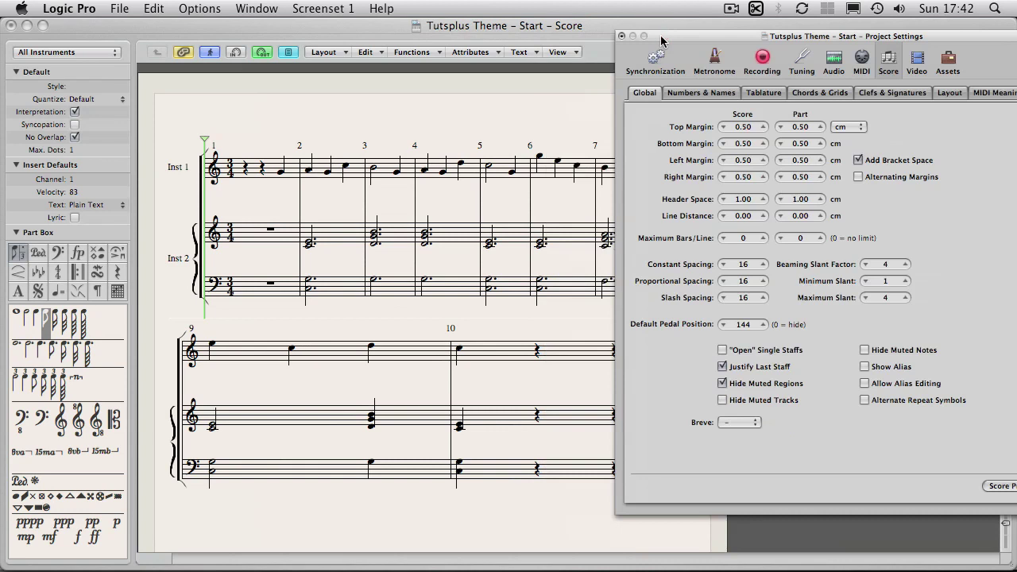
left_click(554, 52)
left_click(572, 97)
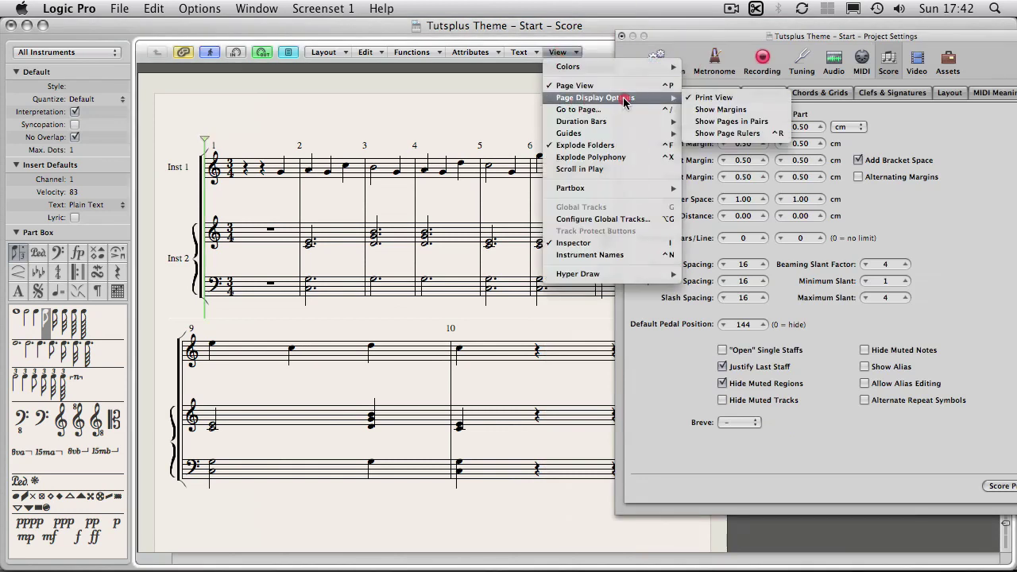
left_click(721, 110)
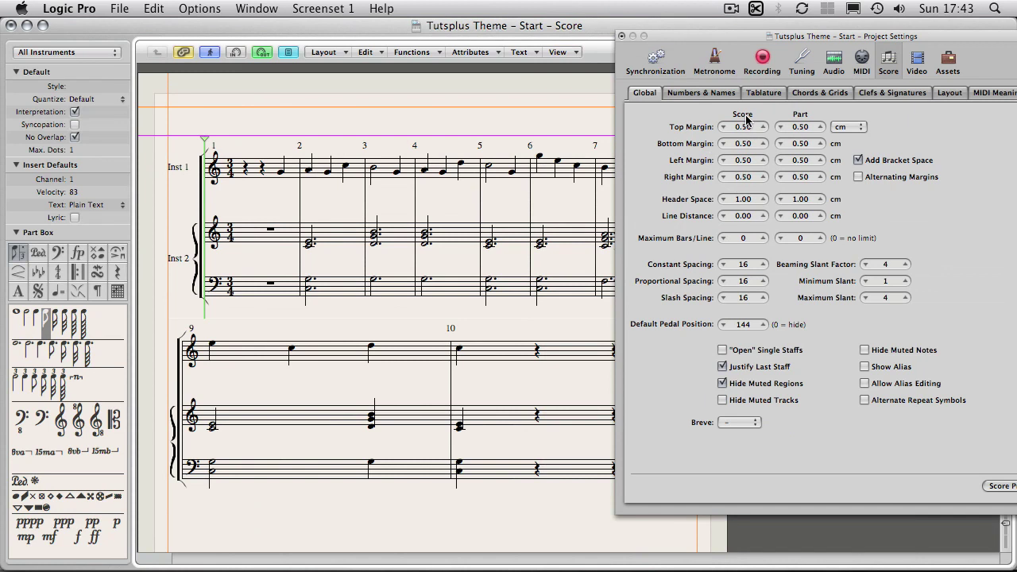
Step: Set the full score's header space to 3.00 cm in the Global score settings
left_click(763, 199)
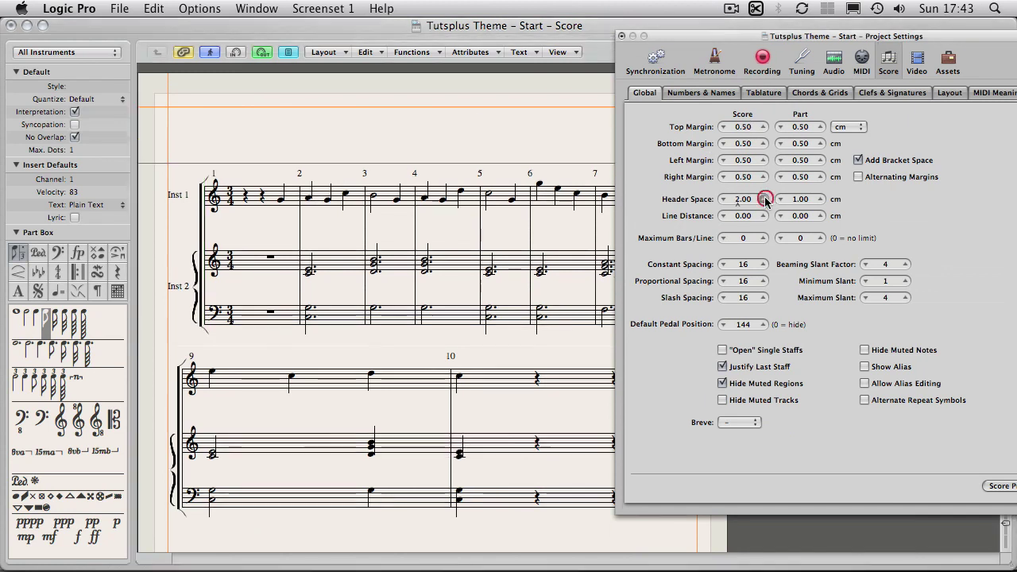
left_click(762, 199)
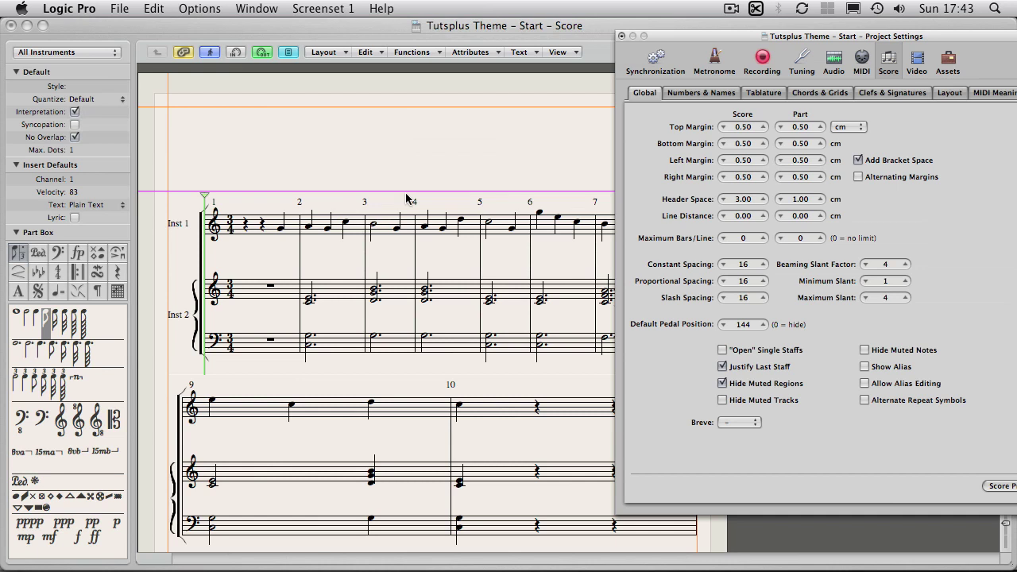
left_click_drag(409, 192, 409, 179)
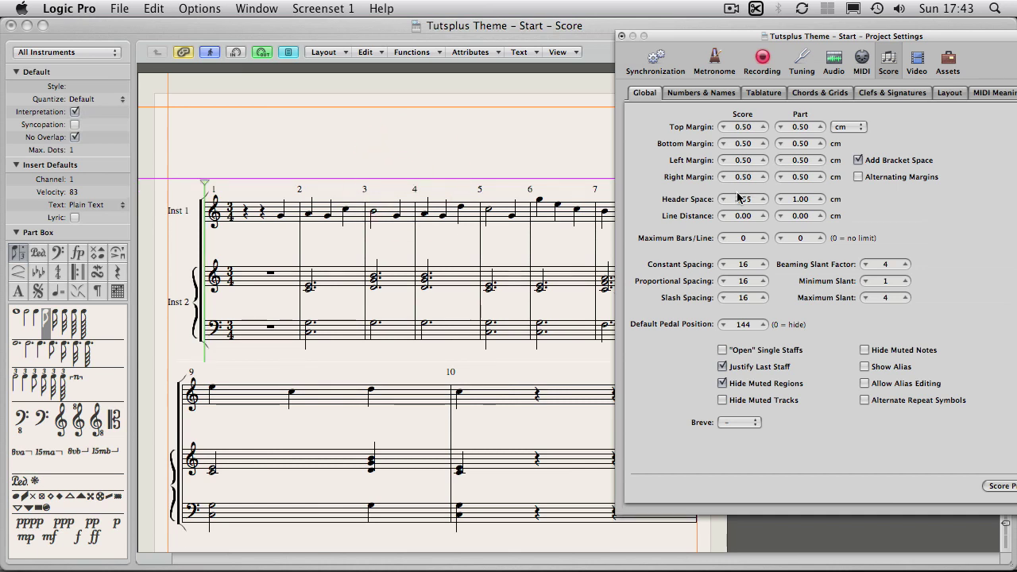
left_click(763, 199)
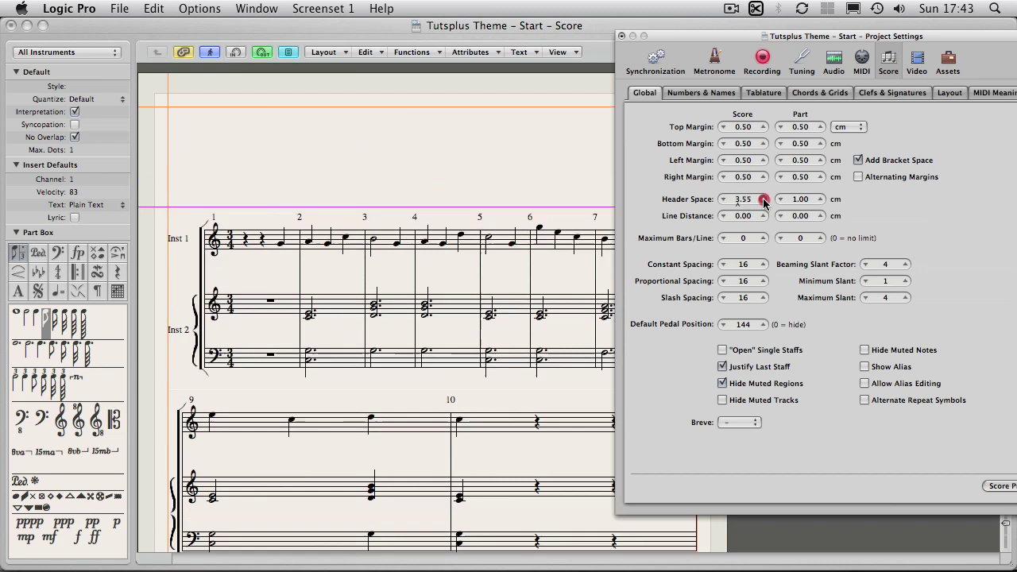
left_click(724, 199)
double_click(743, 200)
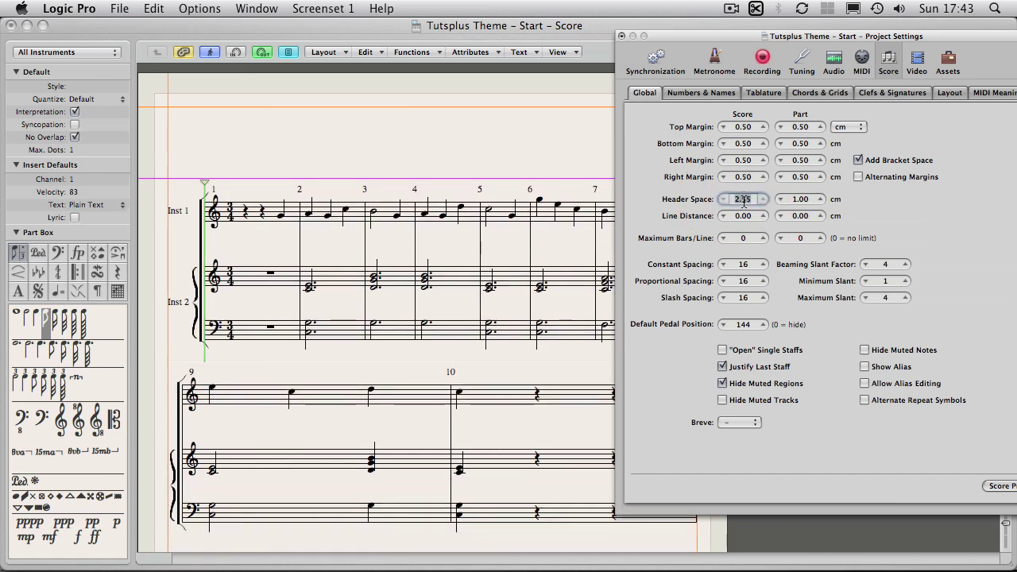
type("3")
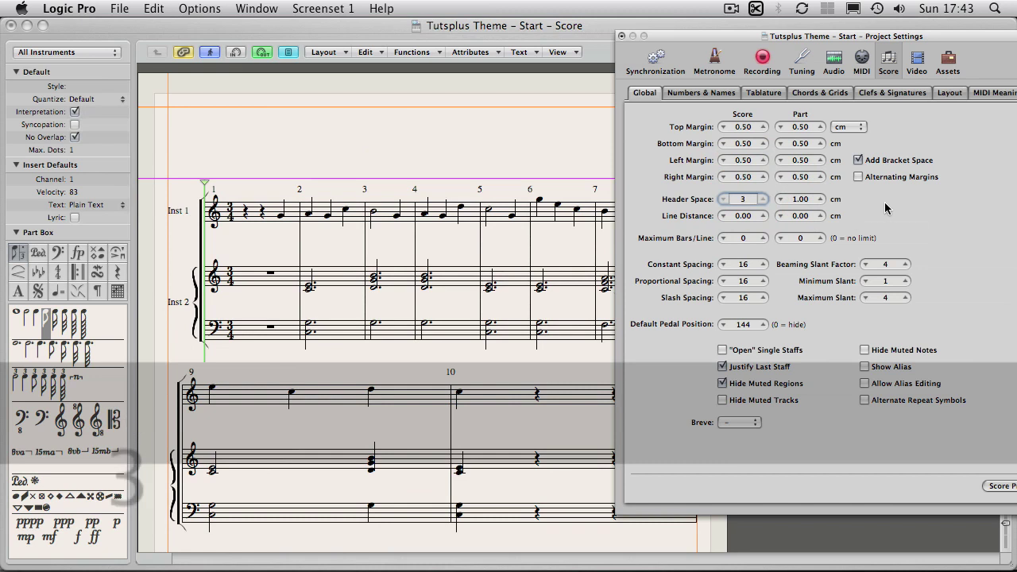
key("Return")
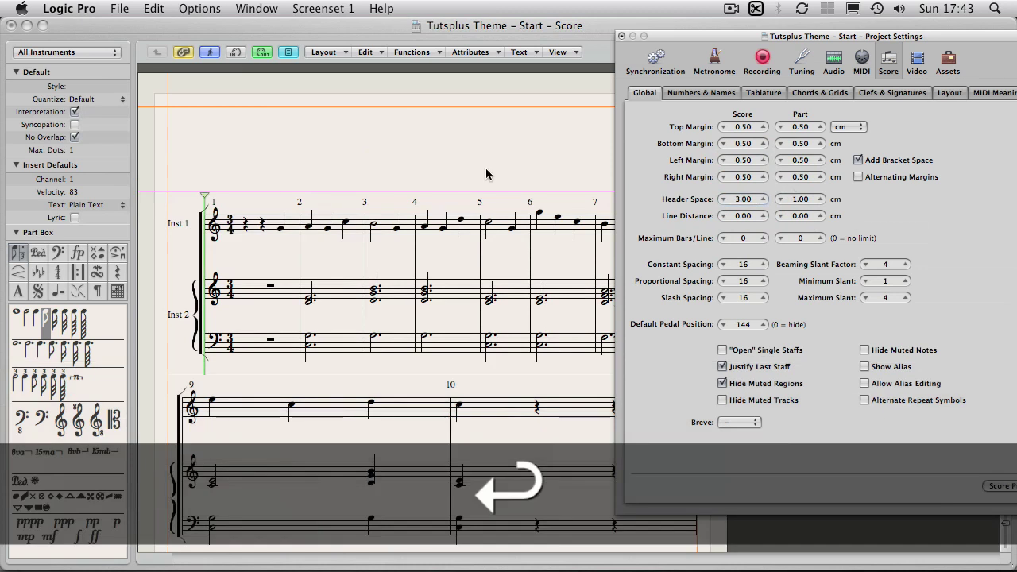
left_click(469, 227)
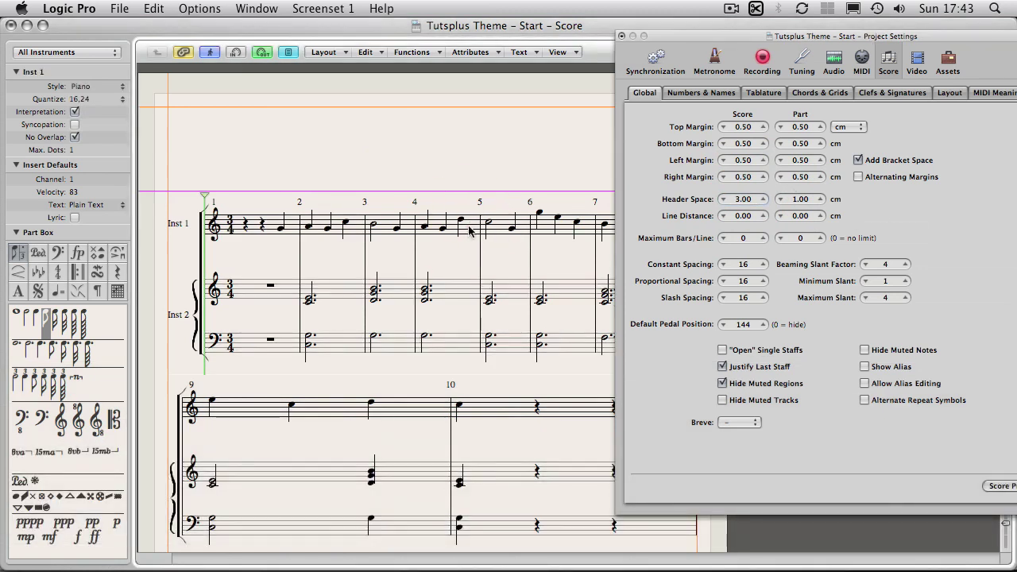
Step: Open the Inst 1 part, raise its part header space to 3.00 cm, and return to the full score
left_click(470, 228)
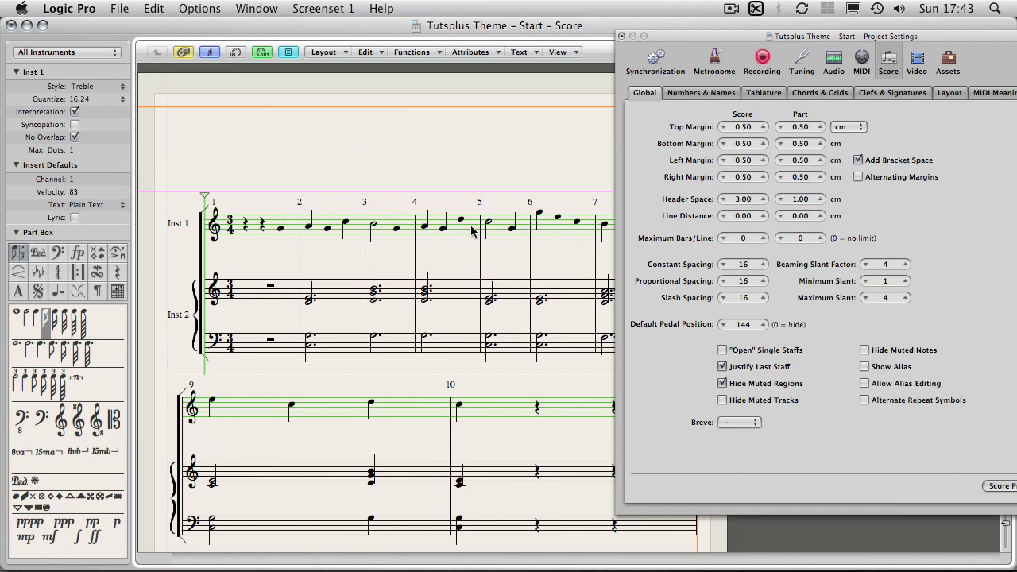
double_click(471, 228)
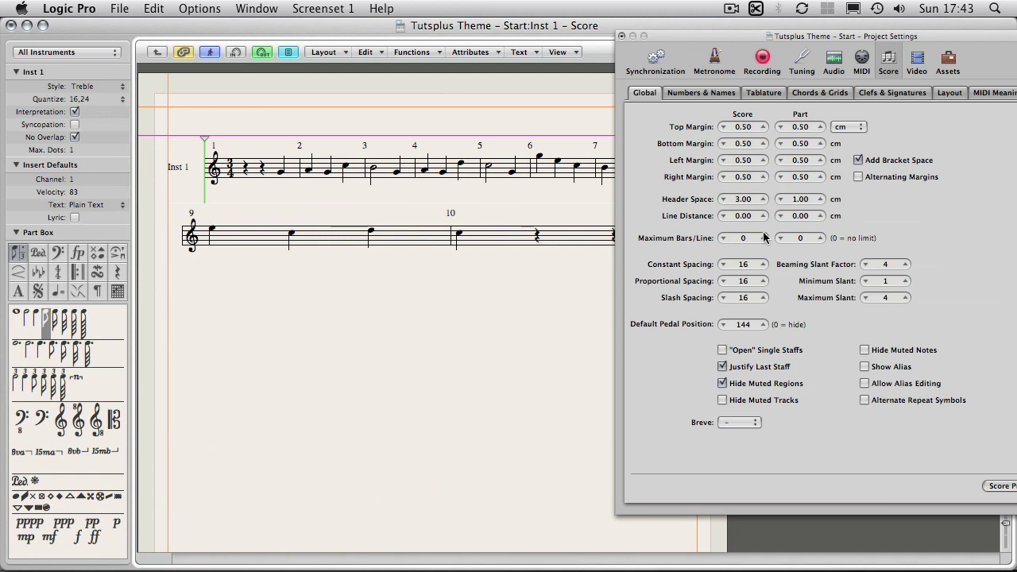
left_click(819, 200)
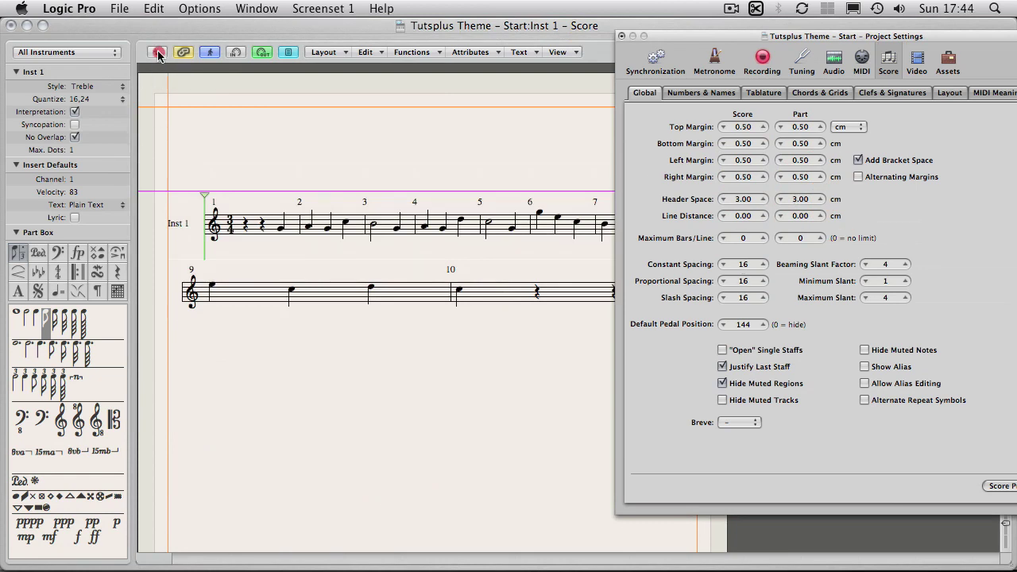
left_click(158, 52)
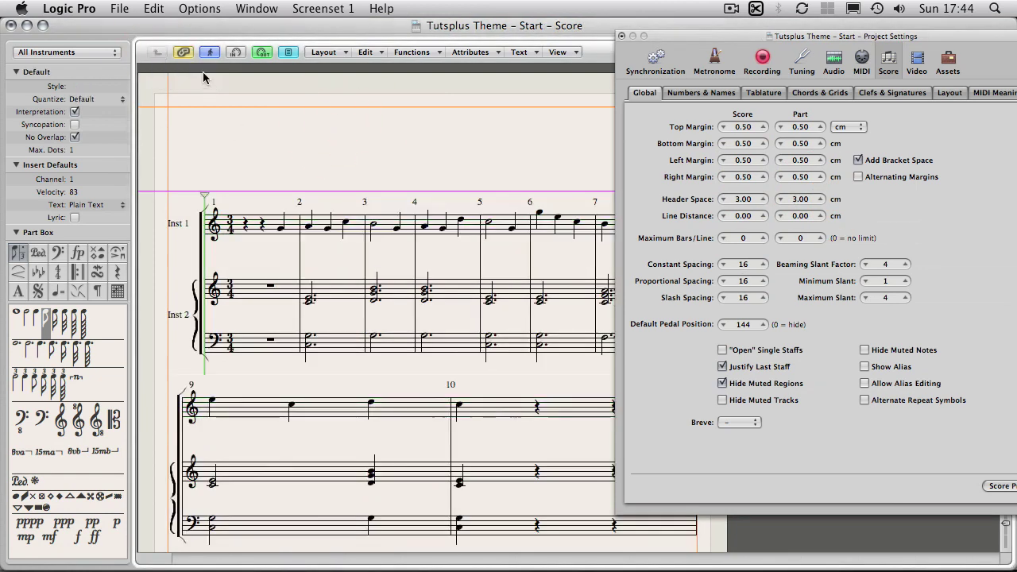
Step: Recheck the Inst 1 part, return to the full score, and begin raising score maximum bars per line
left_click(362, 223)
double_click(361, 224)
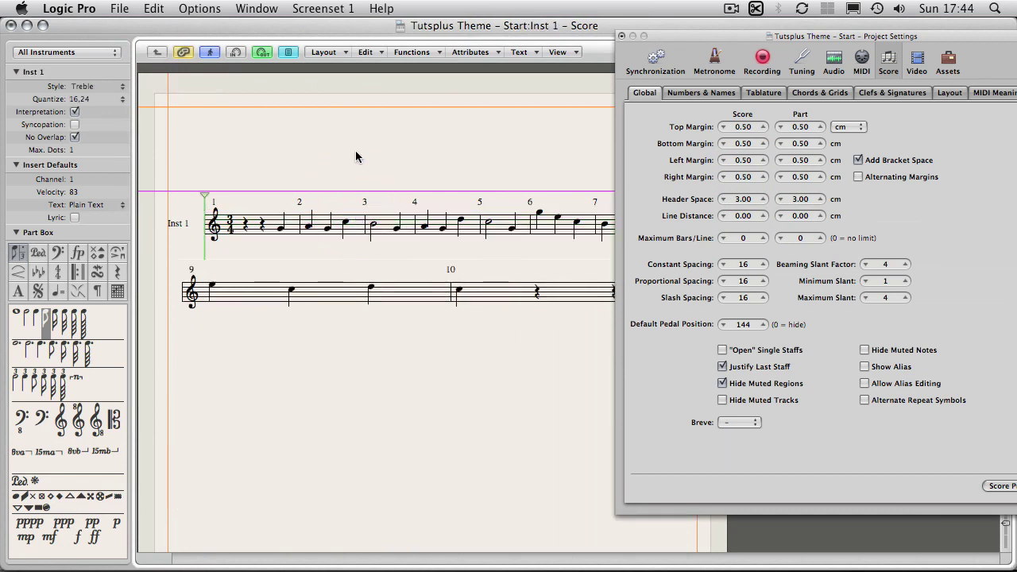
left_click(156, 51)
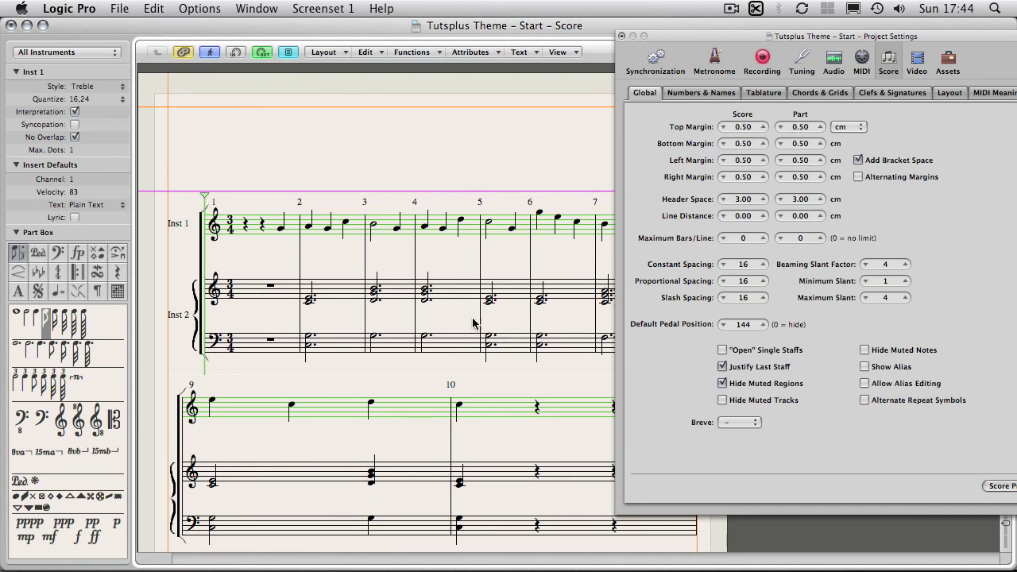
left_click(554, 129)
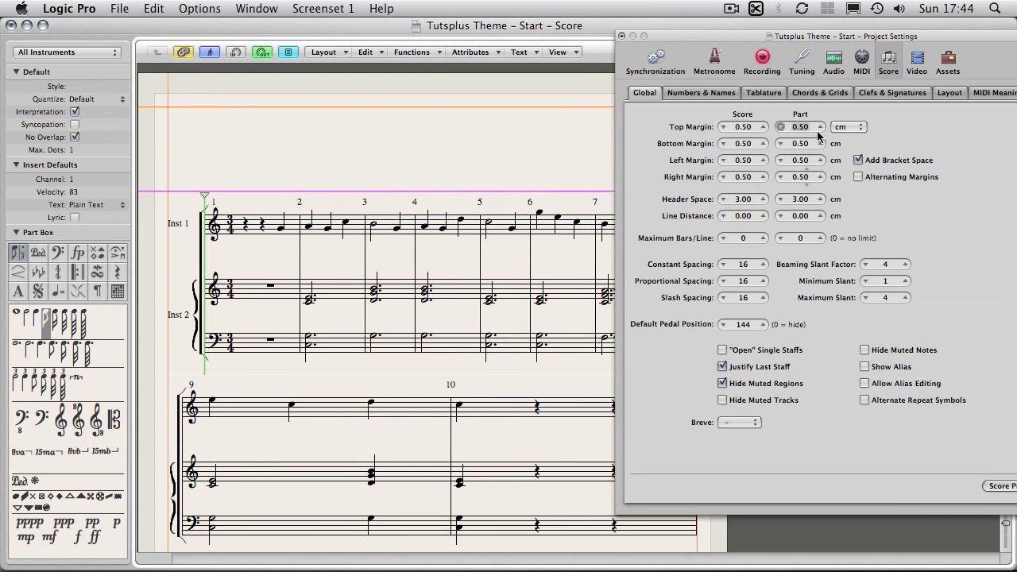
left_click(900, 219)
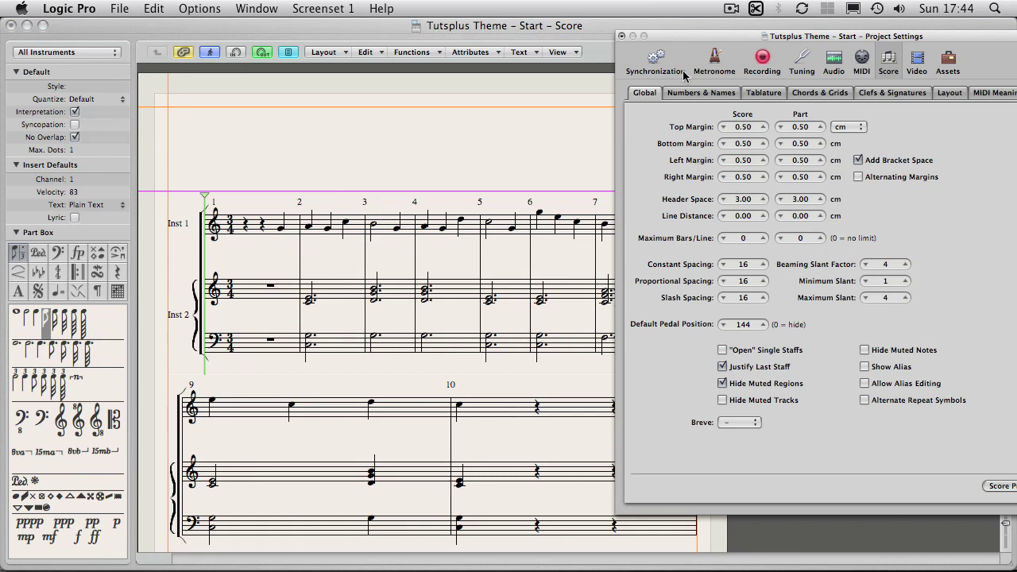
left_click_drag(671, 40, 724, 36)
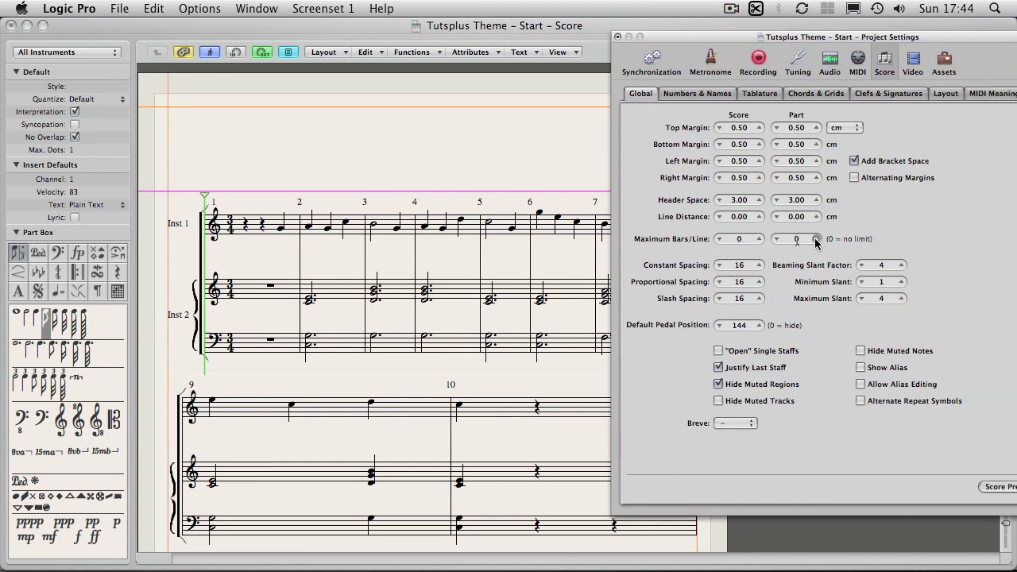
left_click(759, 239)
Step: Test a limit of 4 maximum bars per line for the full score and the Inst 1 part
left_click(759, 239)
left_click(760, 239)
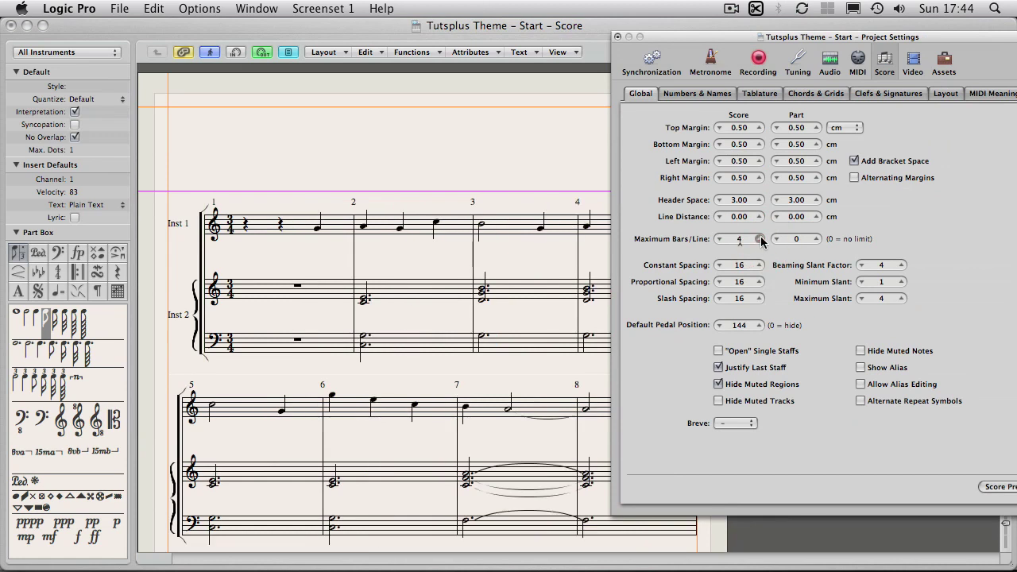
left_click_drag(679, 39, 629, 44)
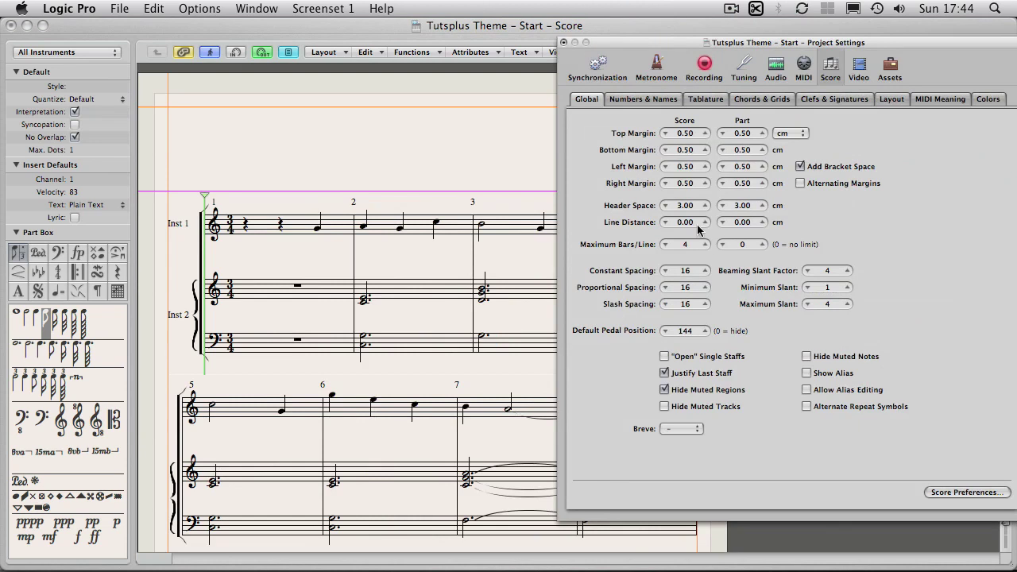
left_click(411, 222)
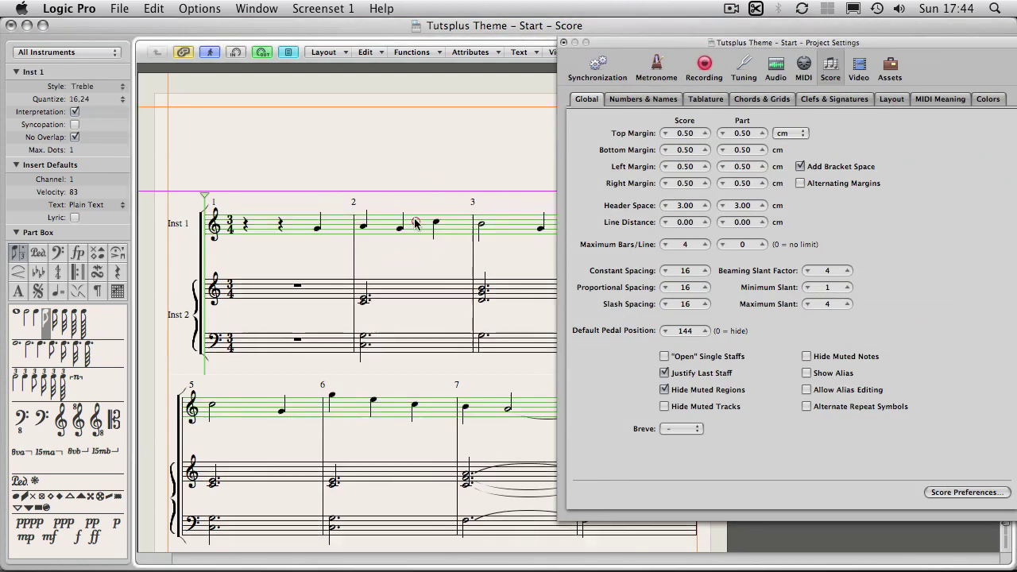
double_click(413, 223)
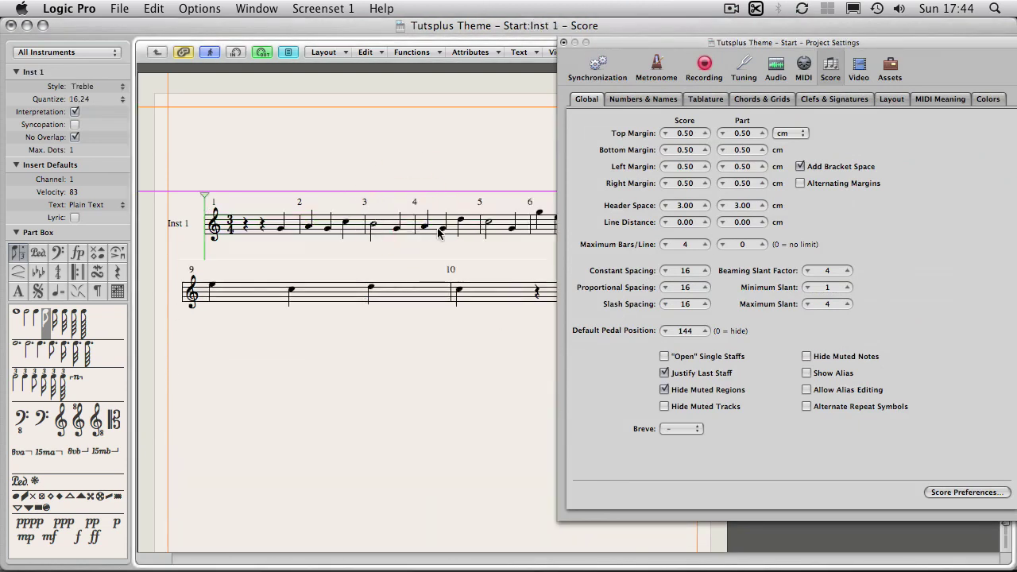
left_click_drag(601, 44, 657, 43)
left_click(814, 244)
left_click(815, 243)
left_click(814, 243)
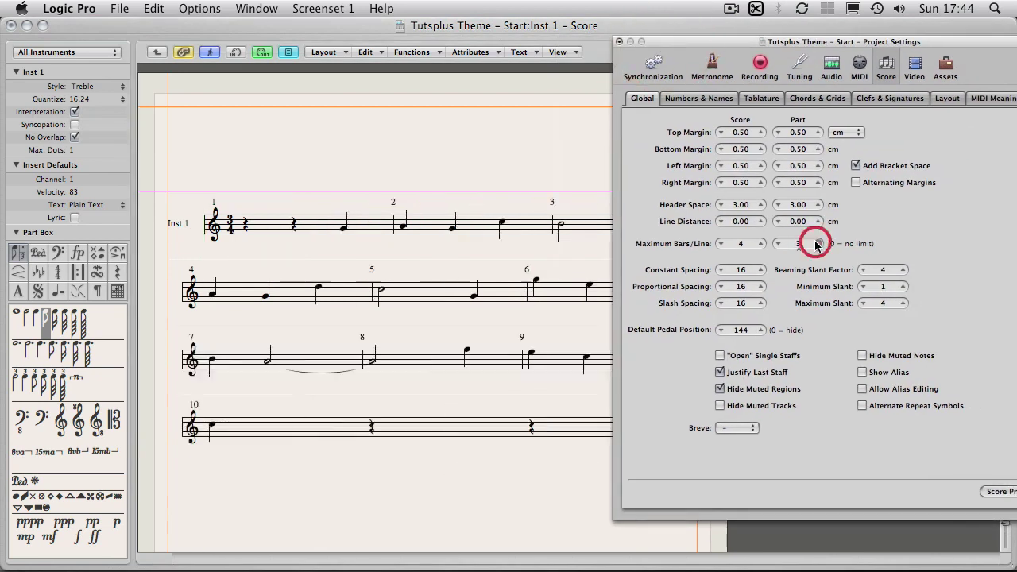
left_click(814, 243)
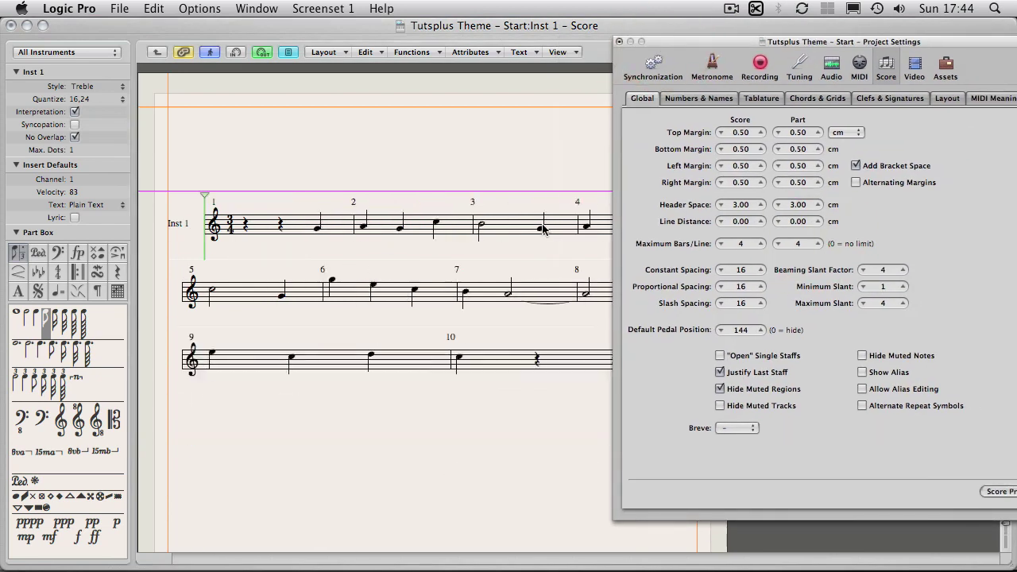
Step: Reset part and score maximum bars per line to 0 and return to the full score
left_click(778, 244)
left_click(778, 243)
left_click(778, 244)
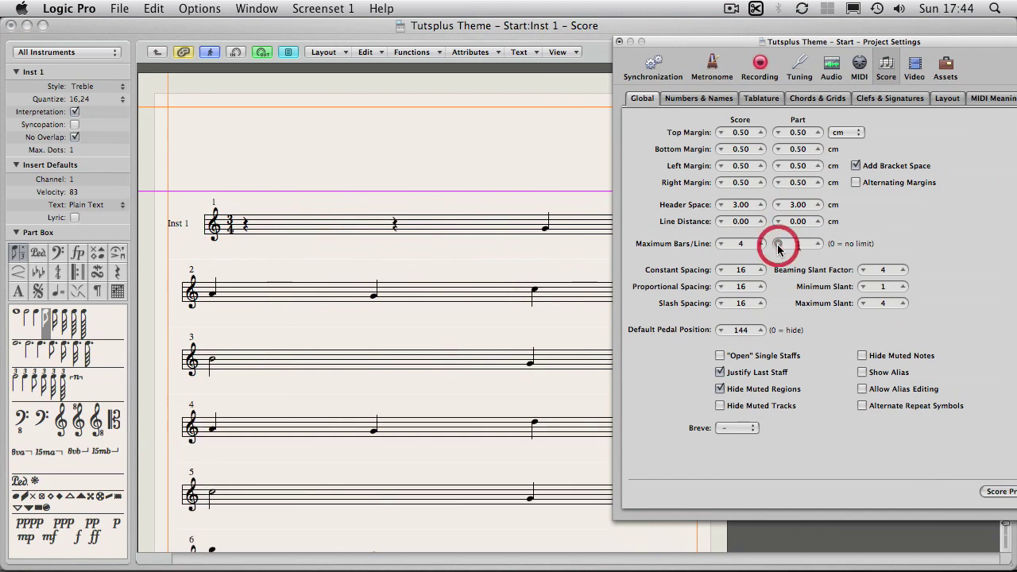
left_click(778, 244)
left_click(719, 244)
left_click(720, 244)
left_click(719, 244)
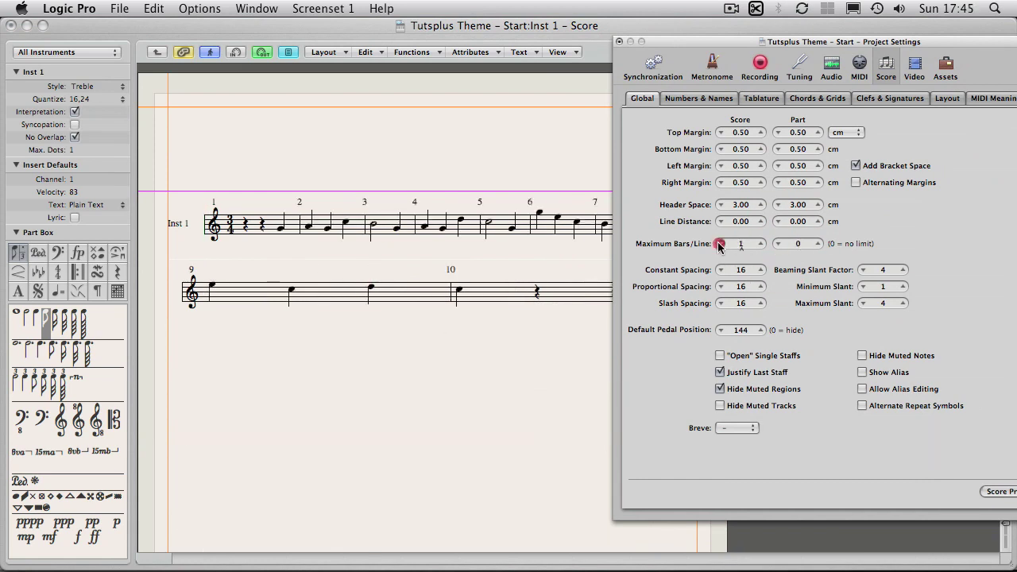
left_click(720, 244)
left_click(158, 53)
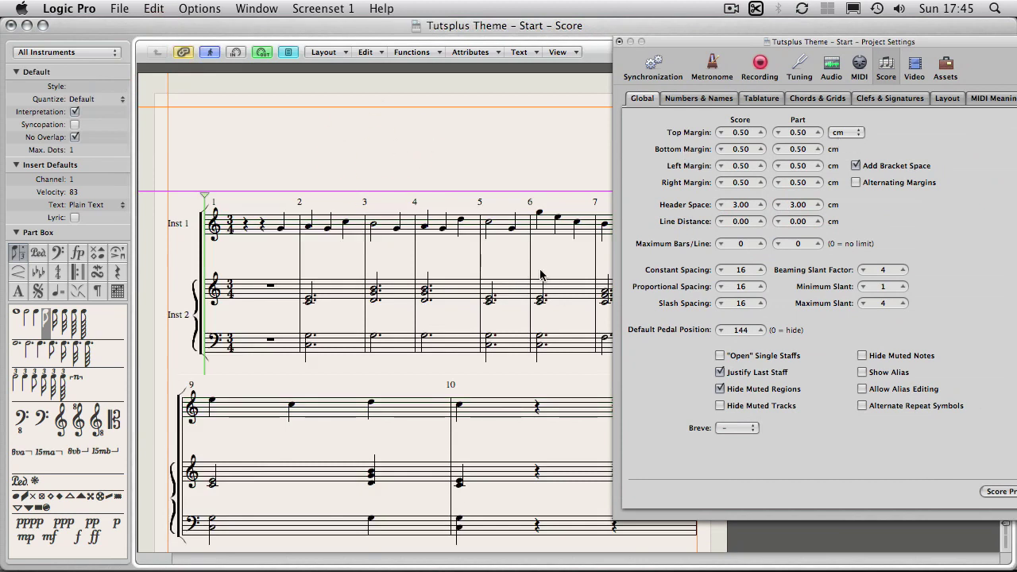
left_click_drag(663, 42, 805, 52)
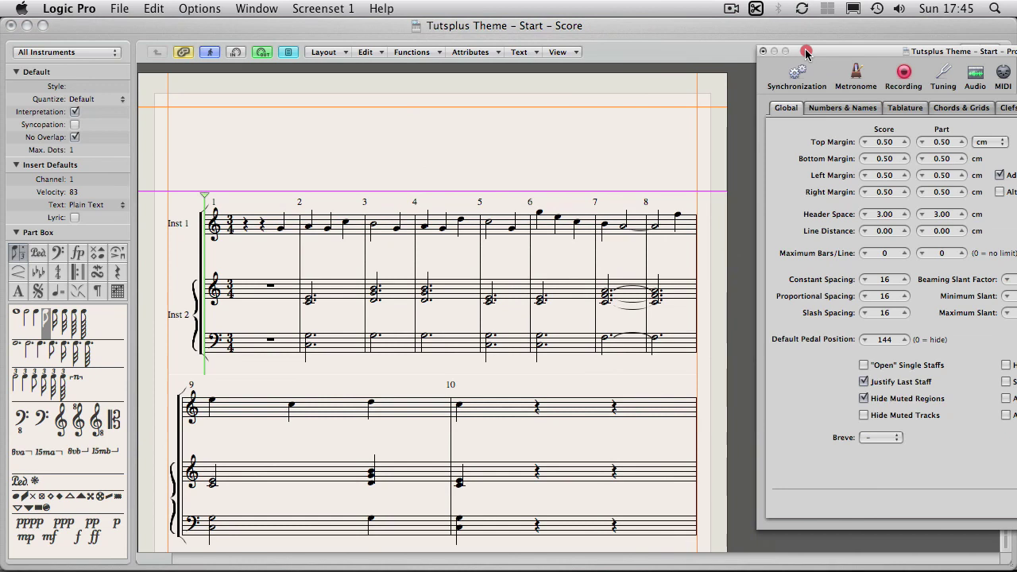
left_click_drag(806, 53, 605, 54)
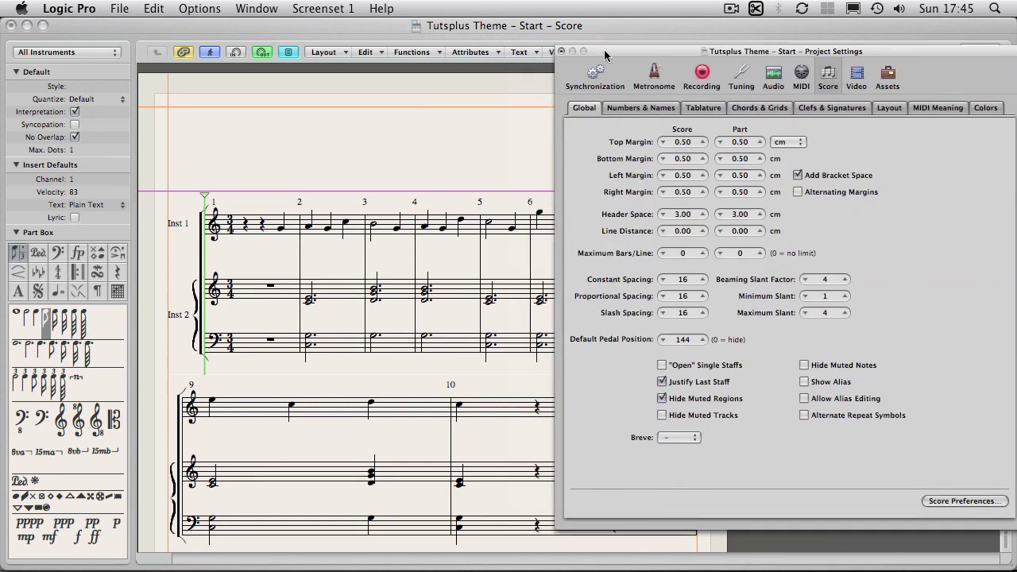
Step: Open the Numbers & Names page and place the settings window right of the score's page 1 top
left_click(644, 110)
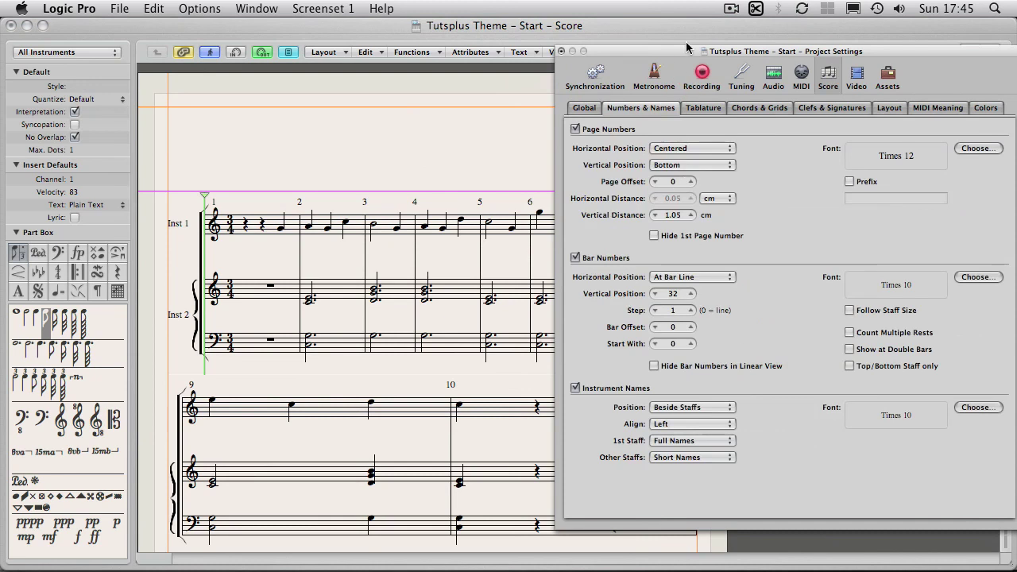
left_click_drag(660, 52, 696, 44)
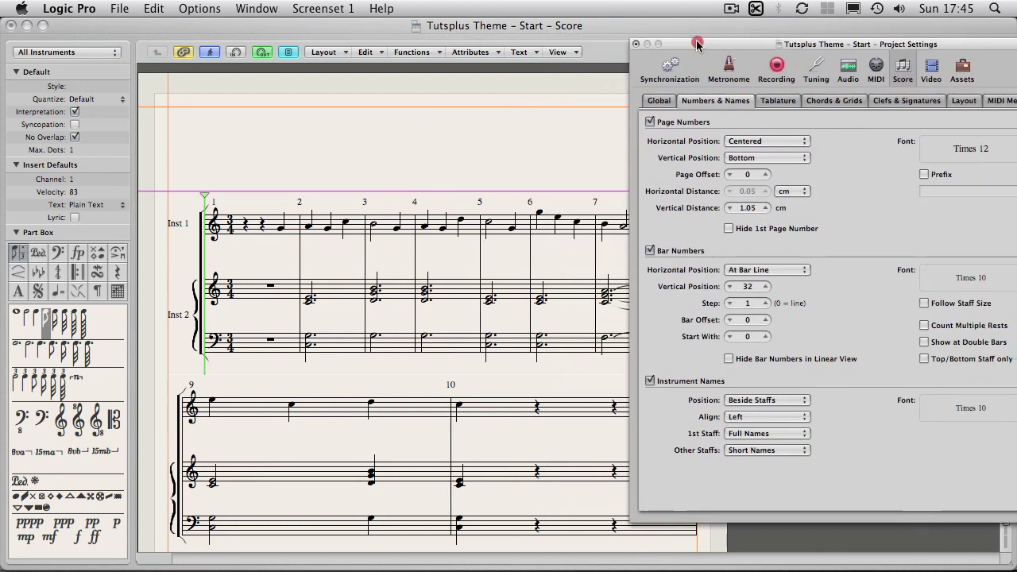
left_click_drag(697, 44, 772, 48)
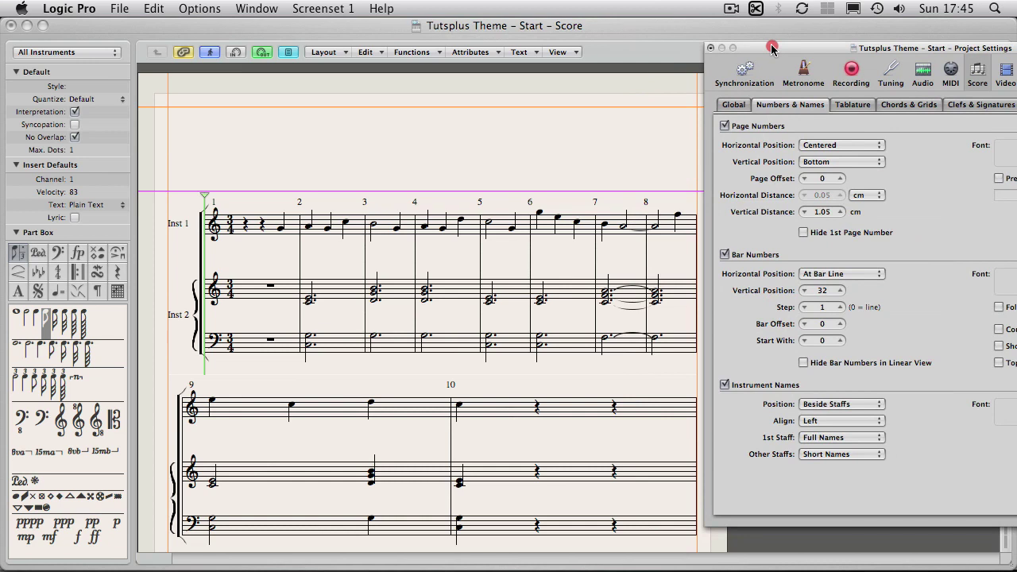
left_click_drag(770, 48, 754, 10)
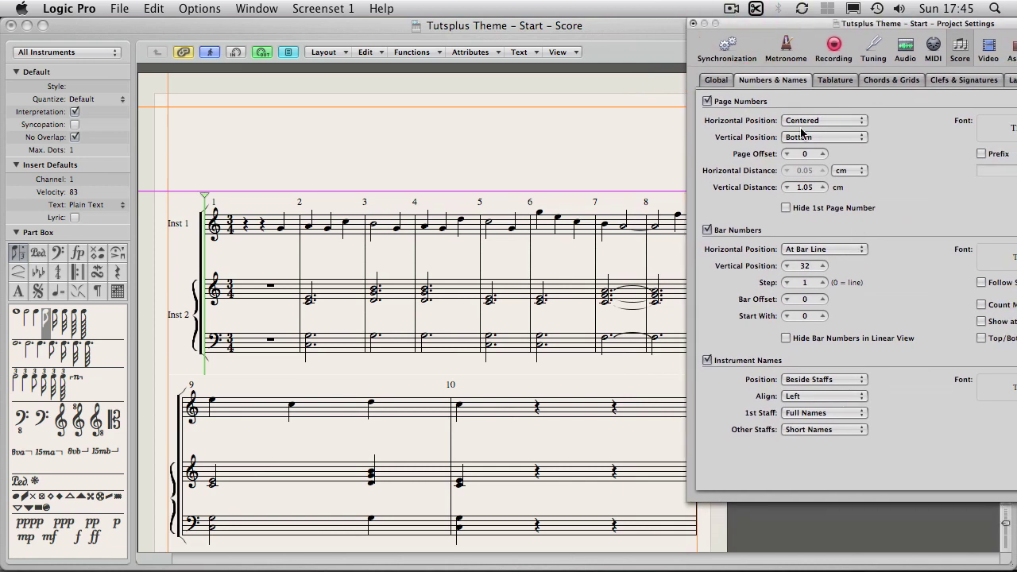
left_click_drag(766, 29, 607, 79)
left_click_drag(1006, 131, 1007, 336)
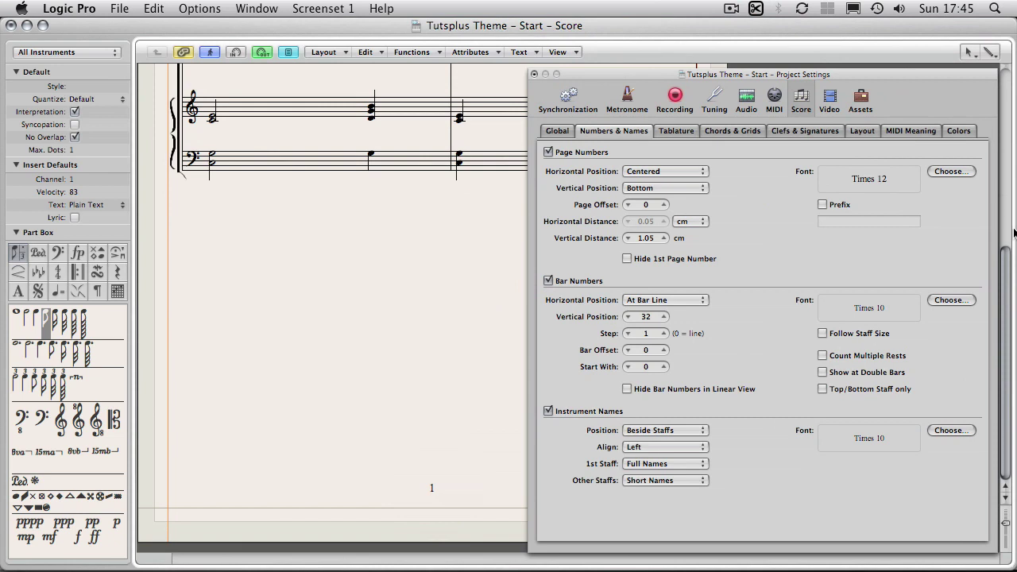
left_click_drag(1007, 262, 998, 68)
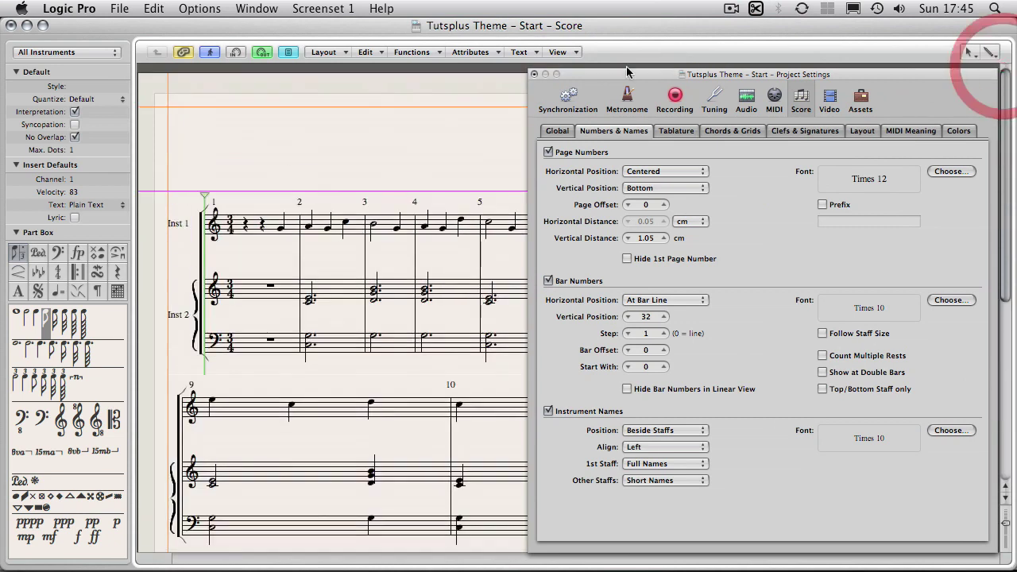
left_click_drag(617, 79, 688, 65)
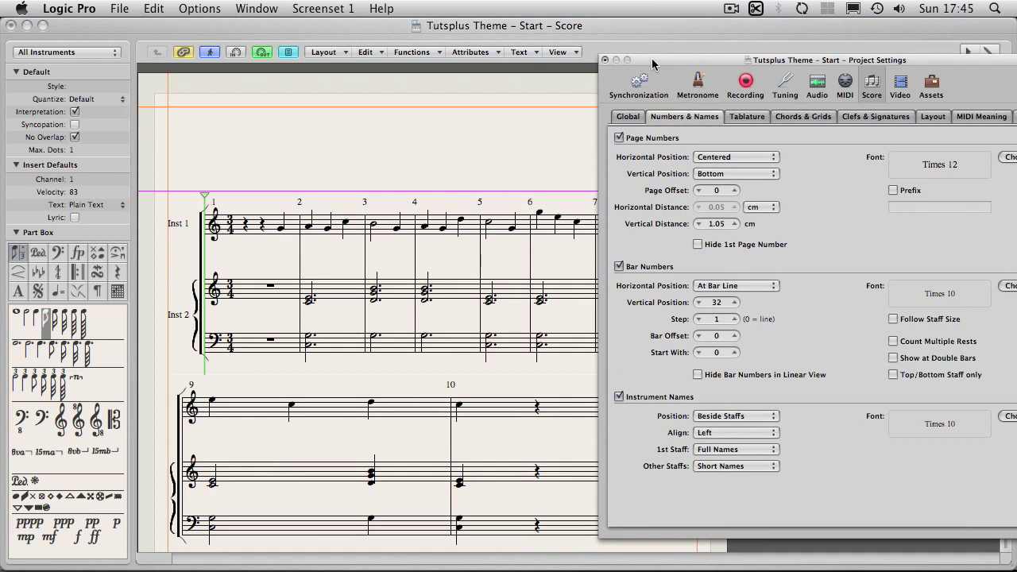
left_click_drag(655, 63, 712, 67)
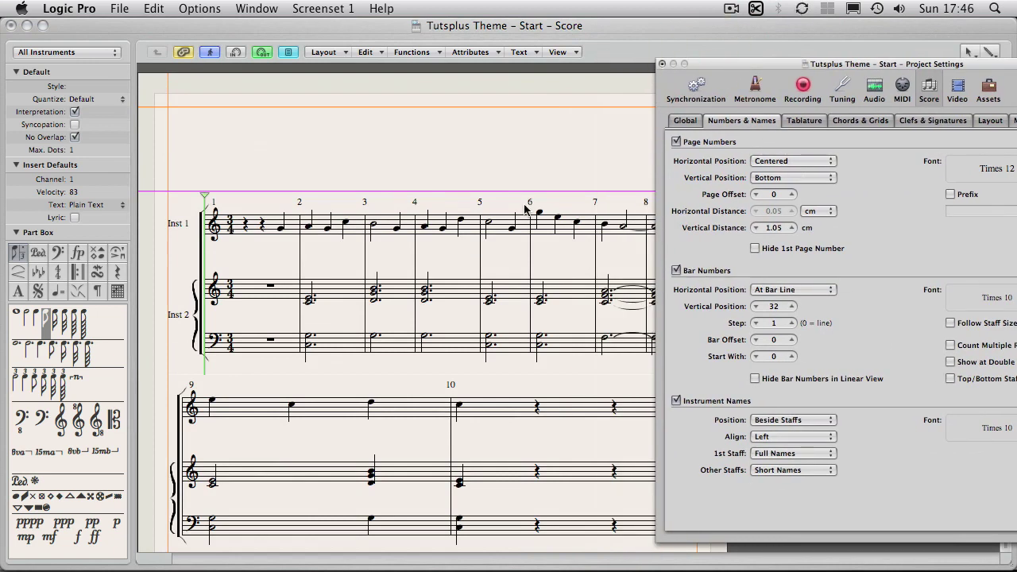
left_click_drag(735, 62, 780, 67)
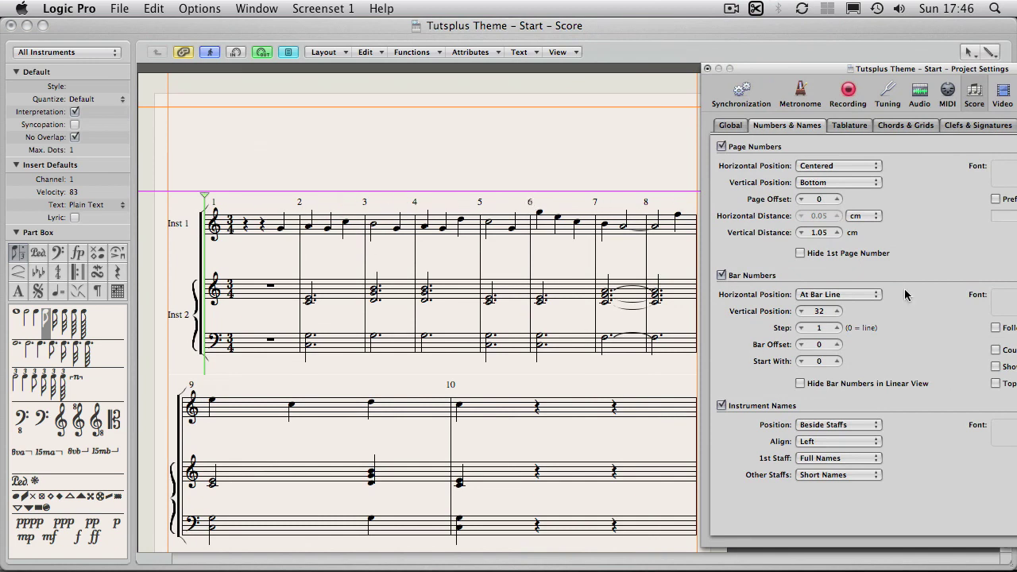
left_click_drag(795, 69, 718, 30)
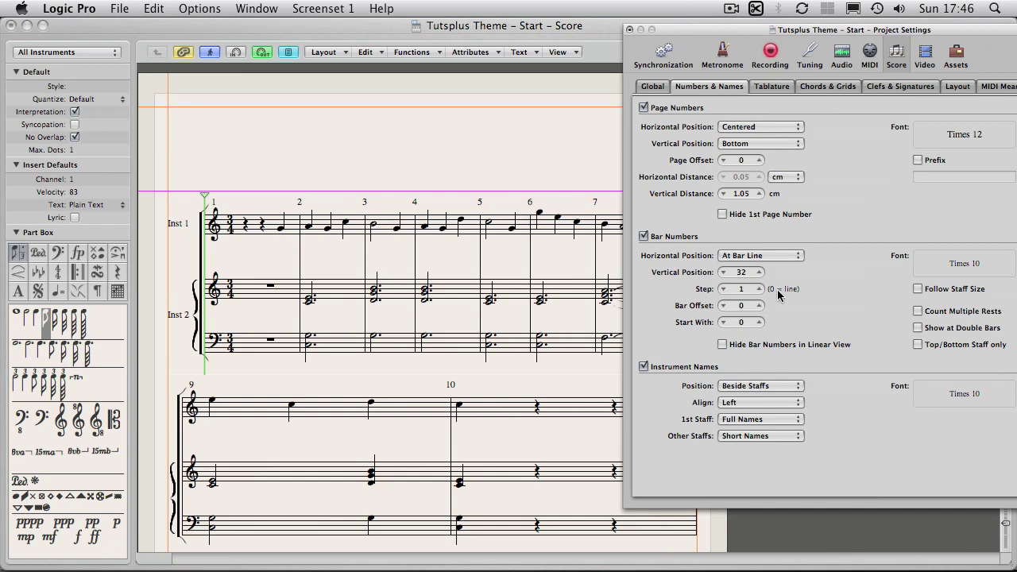
Step: Set the bar number Step to 0 so only bars 1 and 9 are numbered
left_click(723, 289)
left_click_drag(693, 31, 751, 35)
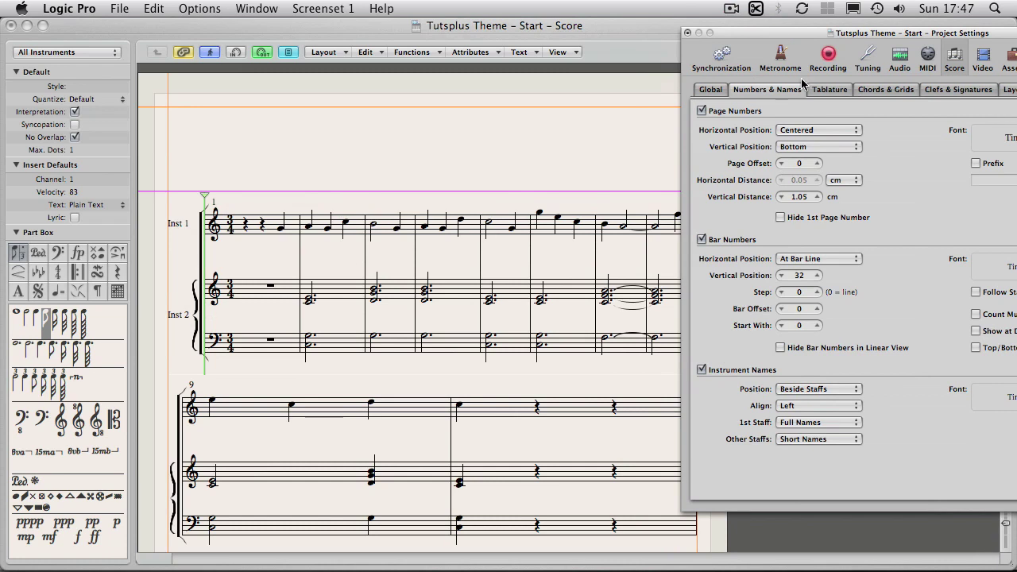
Step: Close Project Settings, return to the Arrange window, and select the Glockenspiel track for renaming
left_click_drag(717, 32, 597, 33)
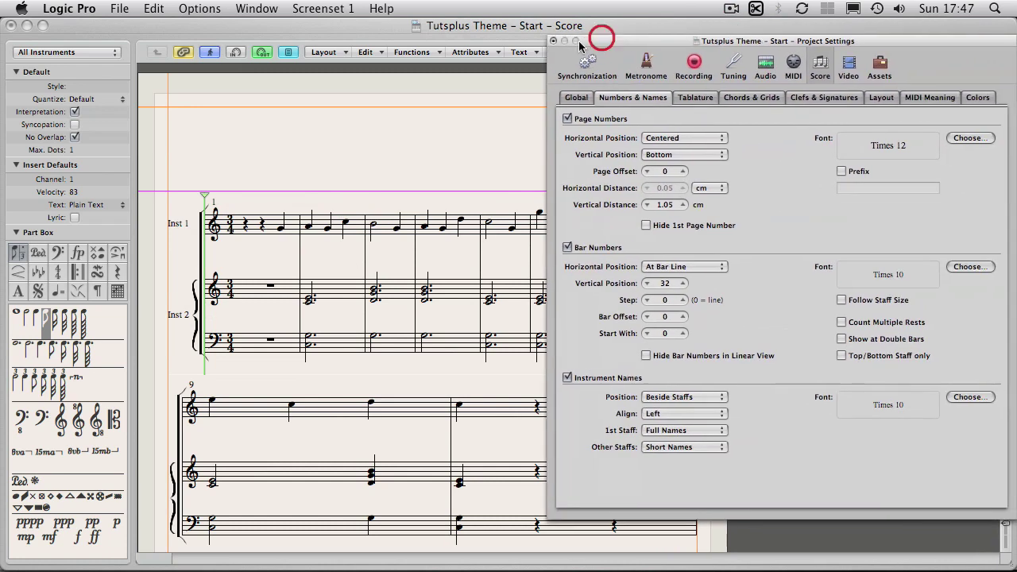
left_click(596, 34)
left_click(256, 7)
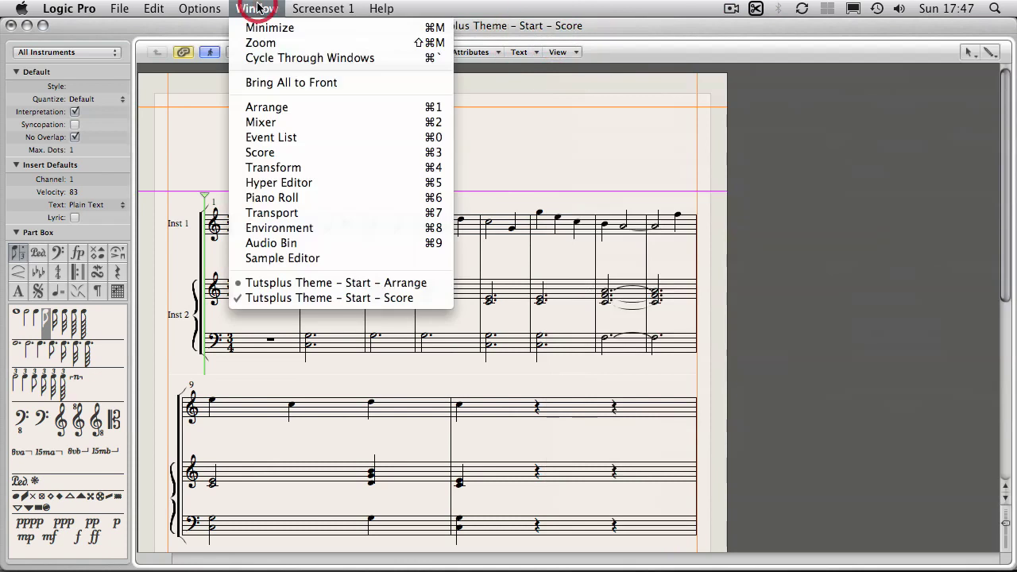
left_click(320, 280)
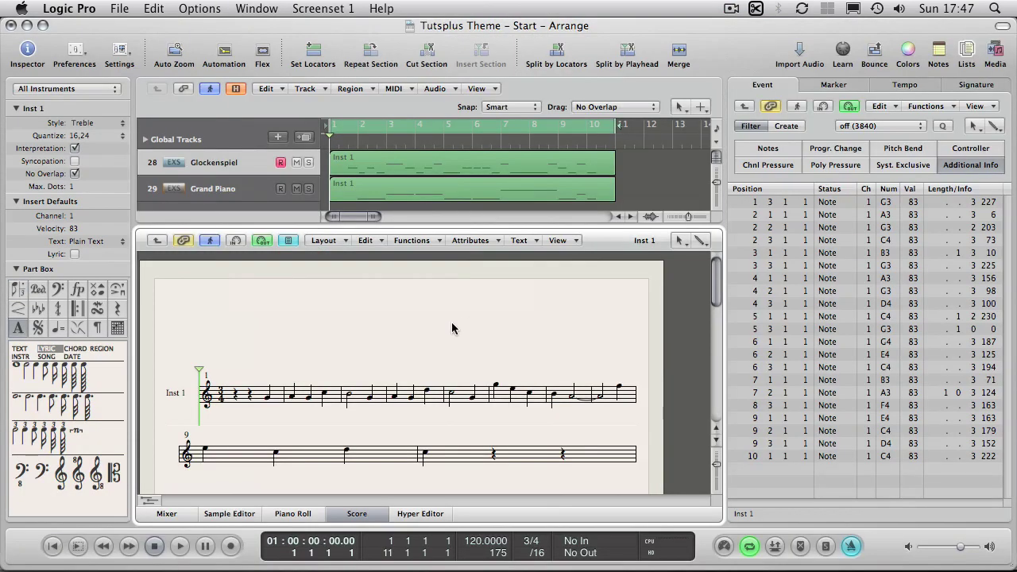
left_click(213, 164)
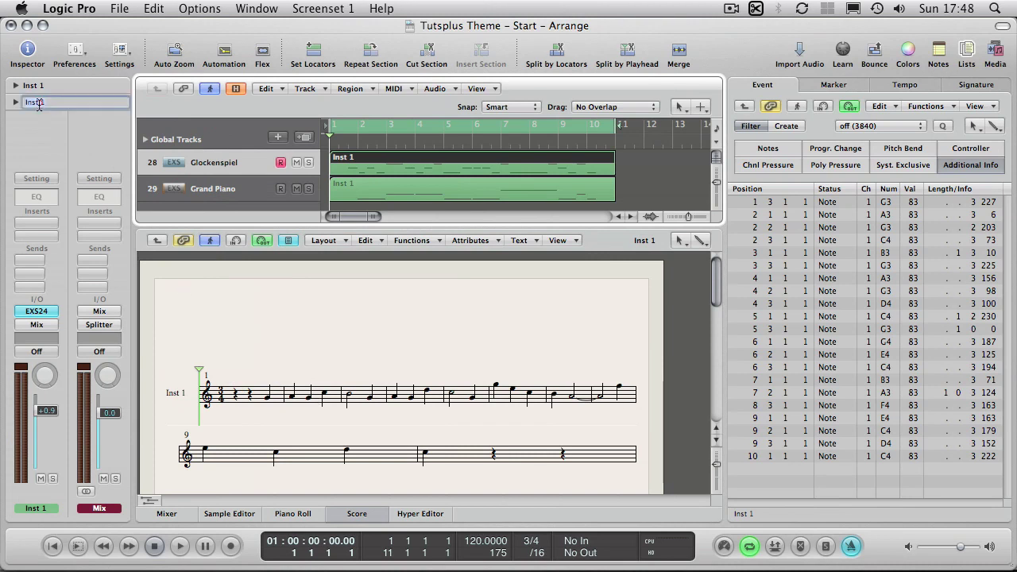
double_click(39, 102)
Step: Rename the first instrument to 'Vocal' and the Grand Piano instrument to 'Piano'
type("V")
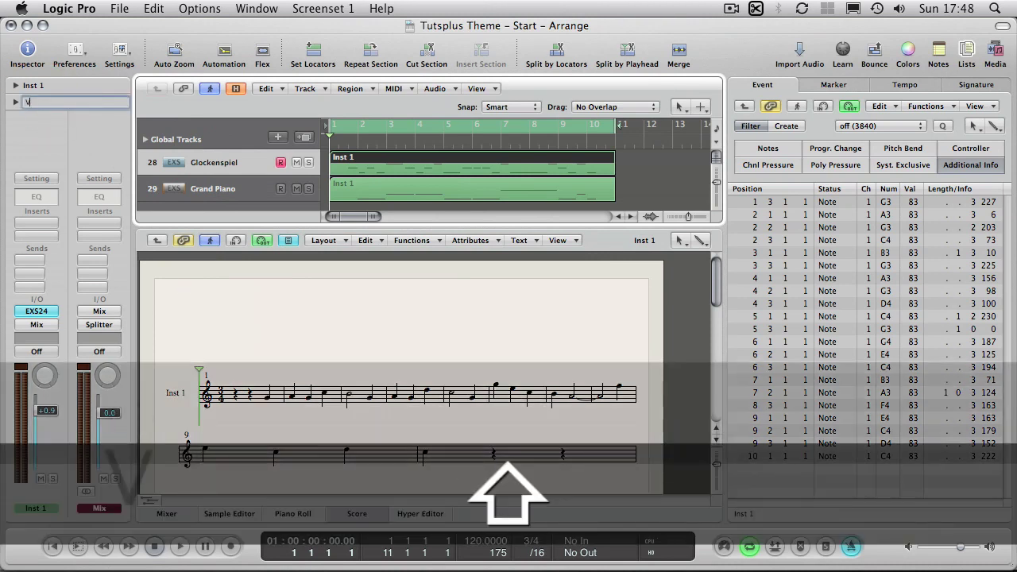
type("ocal")
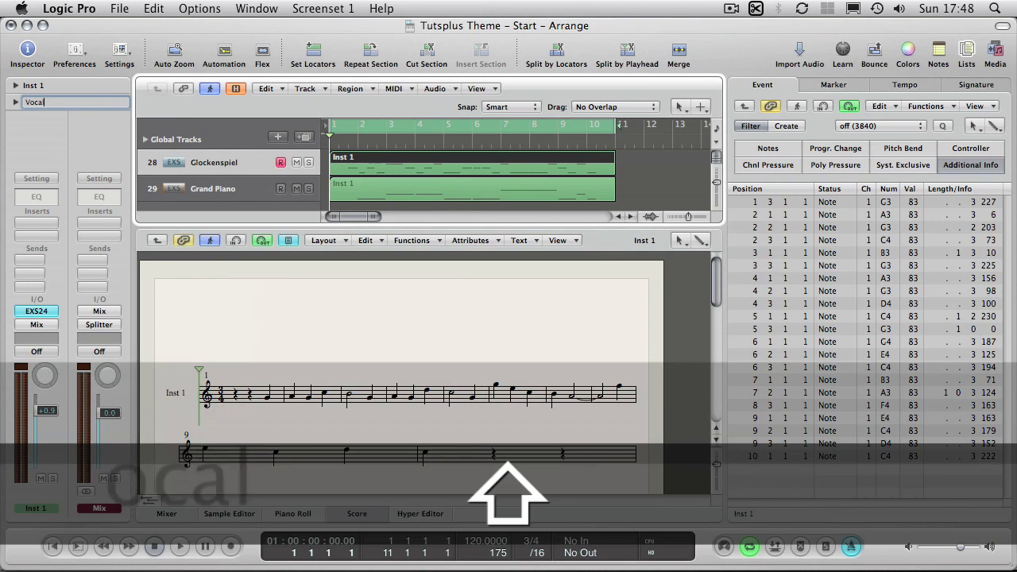
key("Return")
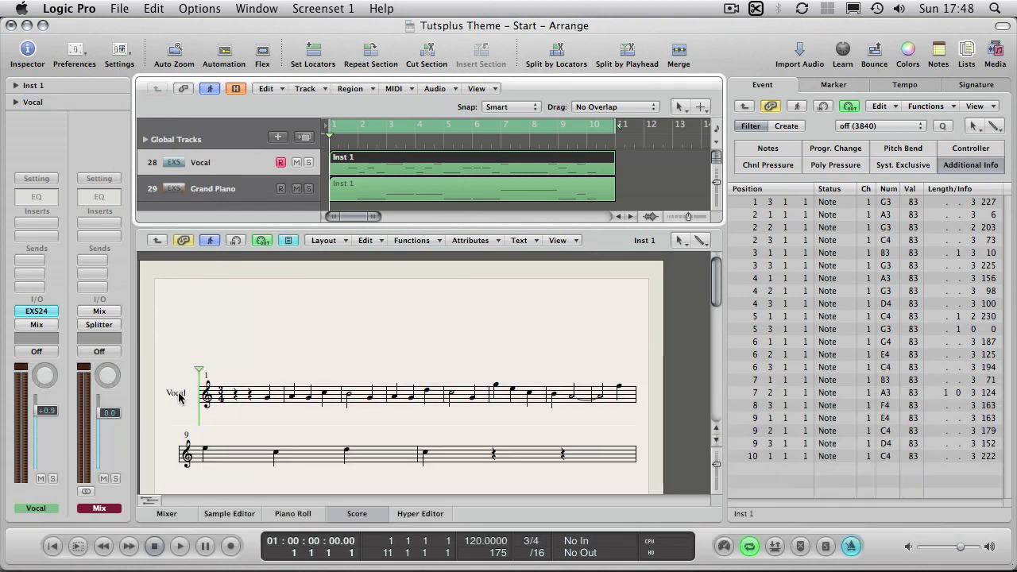
left_click(227, 189)
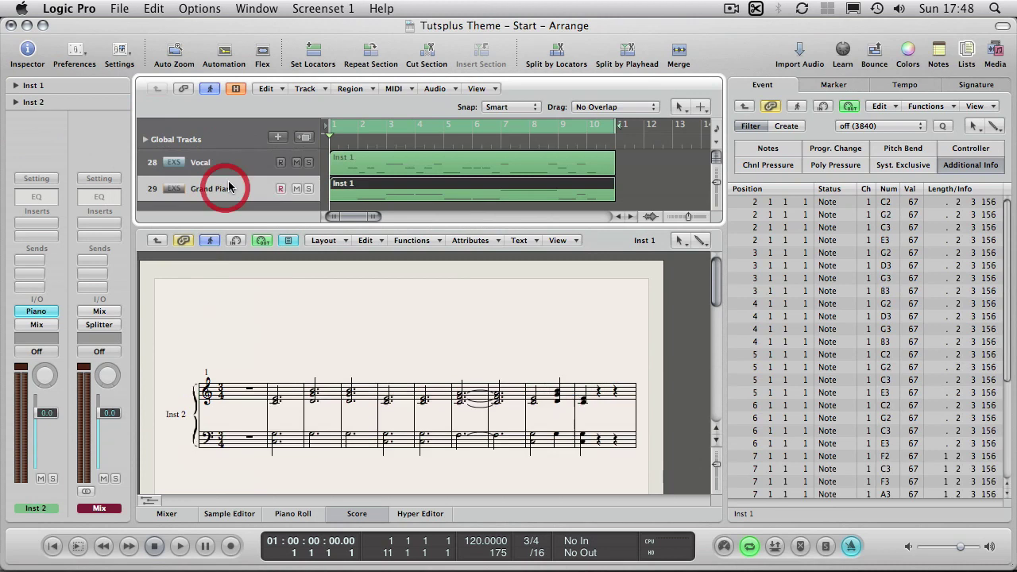
double_click(35, 106)
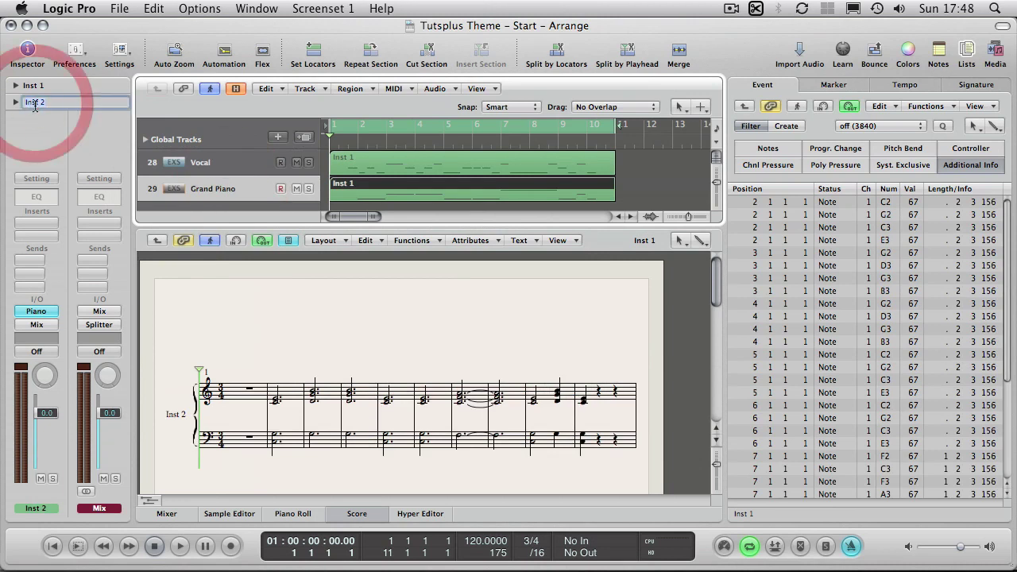
type("Piano")
key("Return")
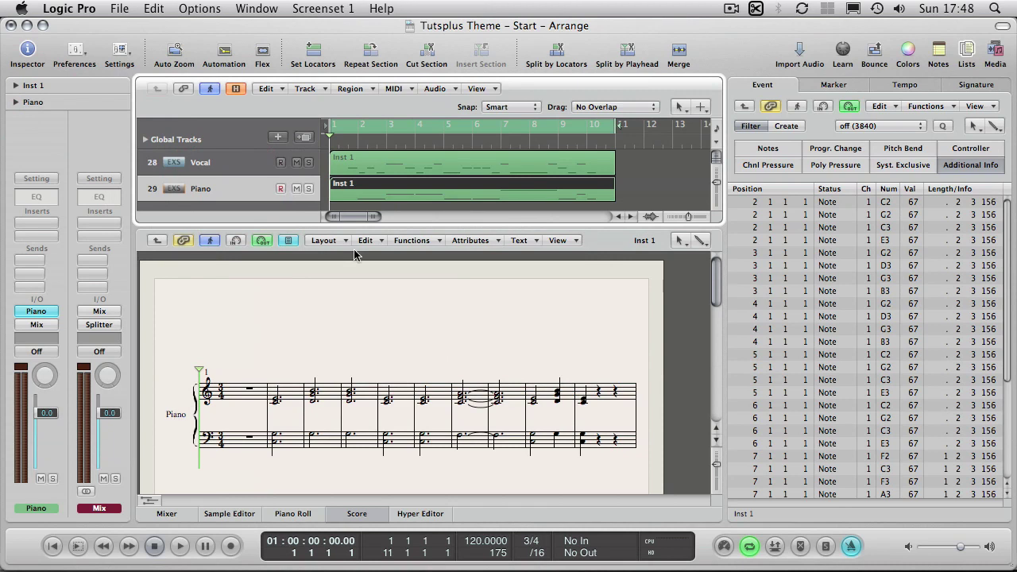
Step: Bring the Score window forward showing all instruments together, with nothing selected
left_click(256, 8)
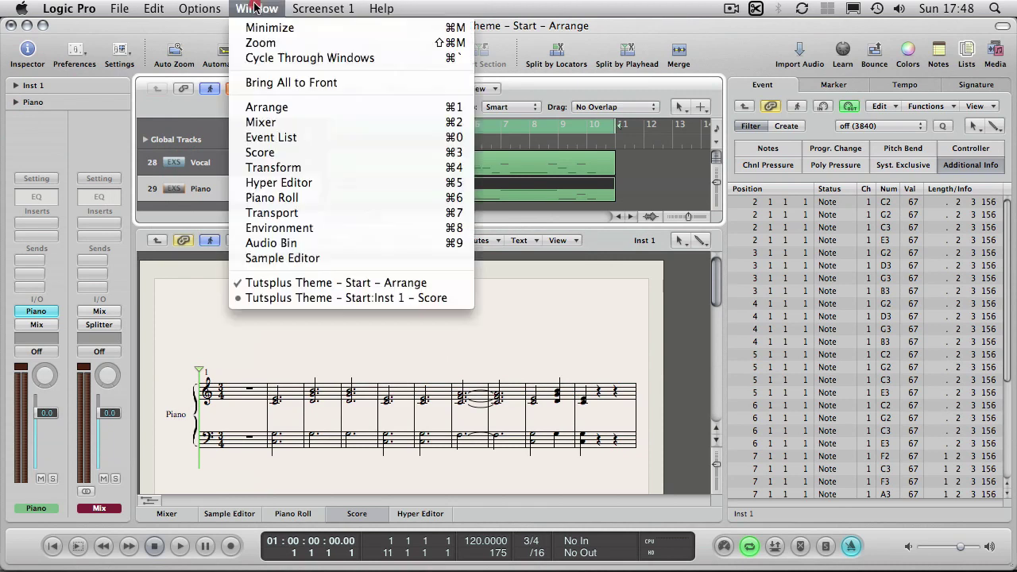
left_click(329, 298)
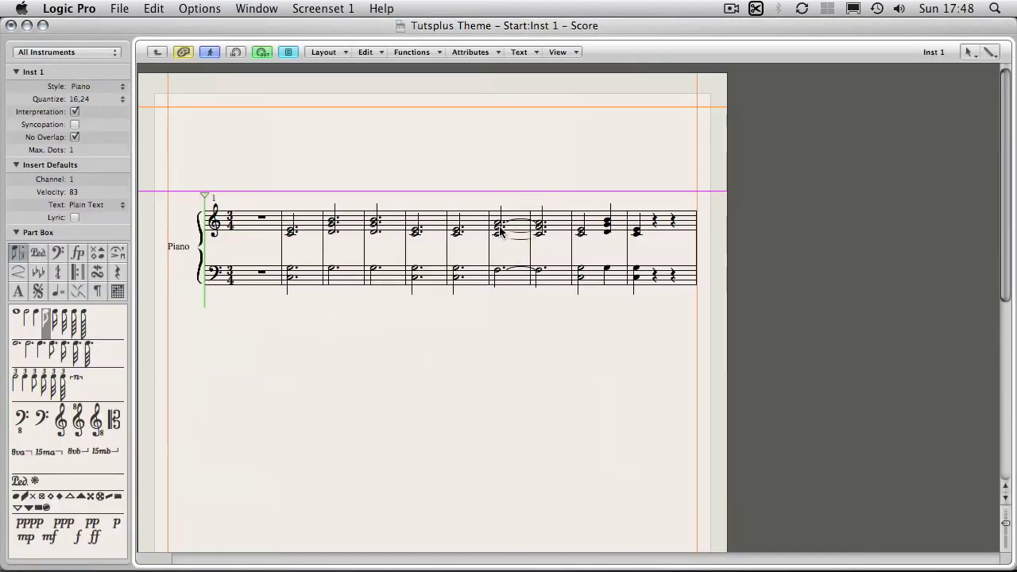
left_click(157, 52)
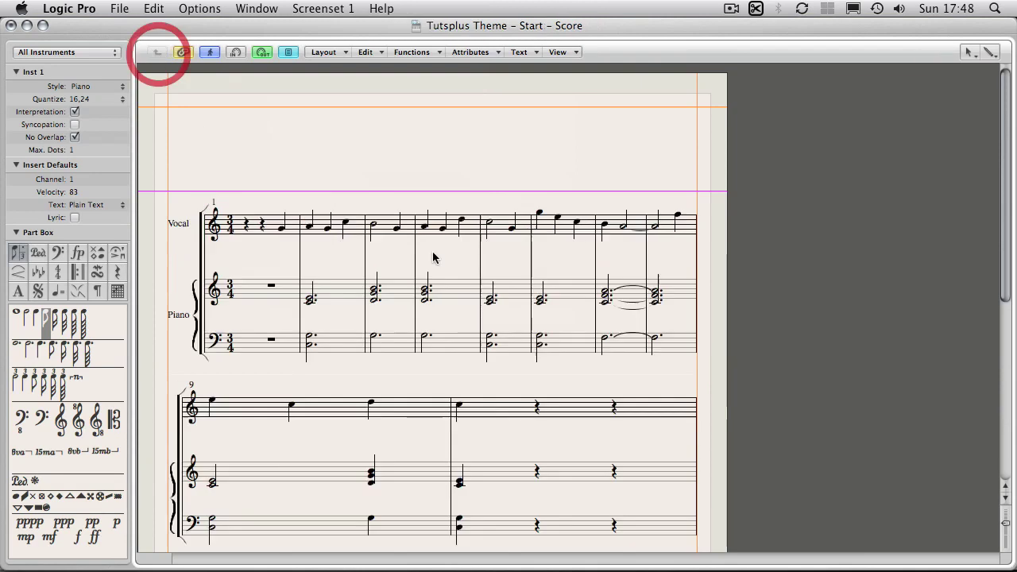
left_click(554, 245)
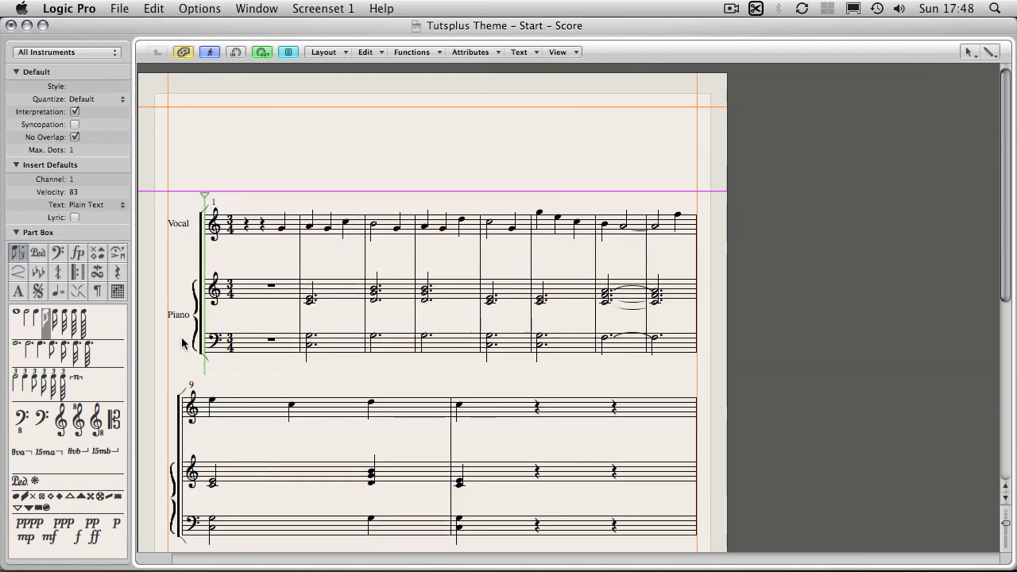
left_click(330, 53)
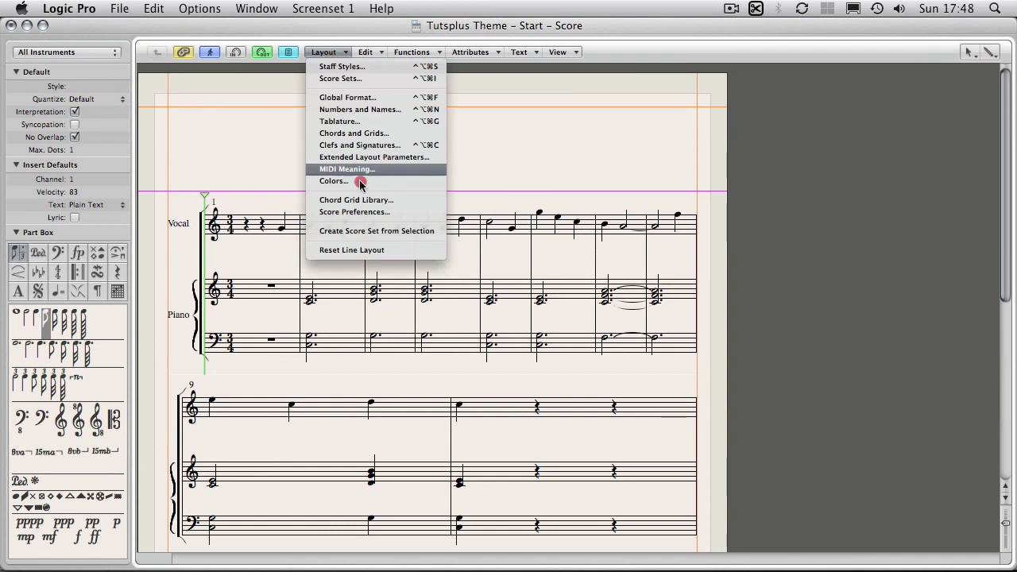
Step: In Numbers and Names, place instrument names Above Staffs at vertical position 65
left_click(368, 112)
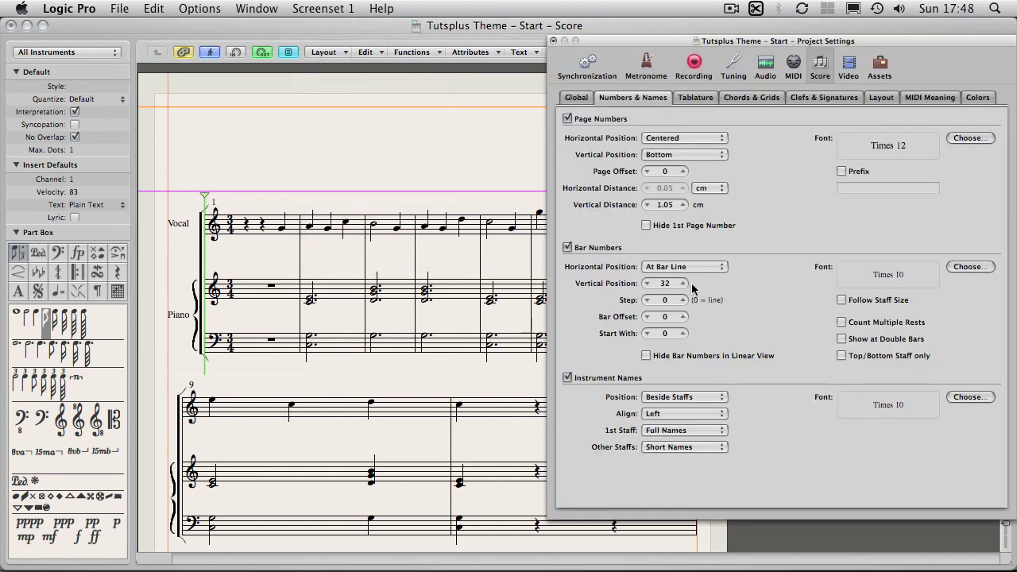
left_click(700, 399)
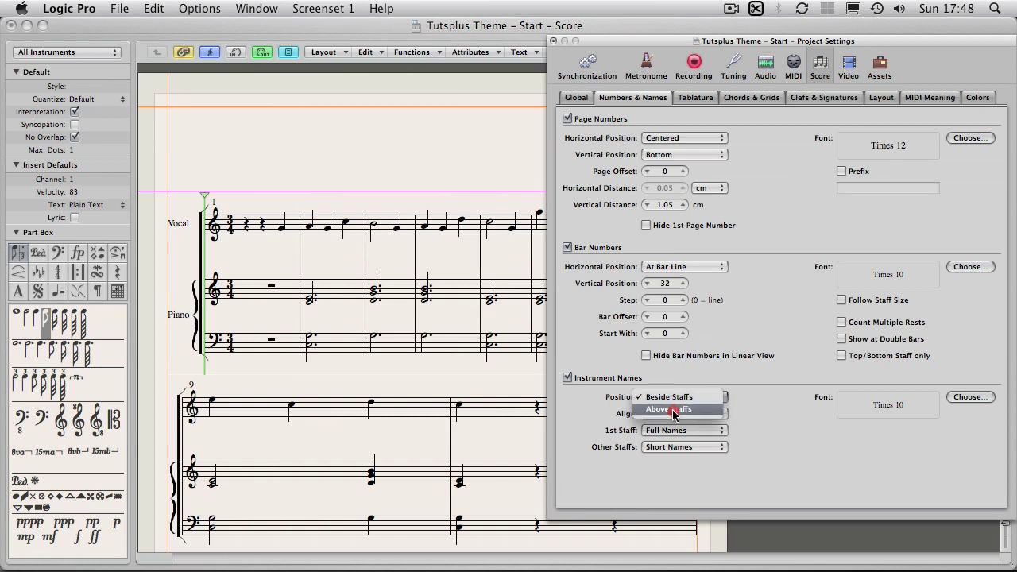
left_click(673, 410)
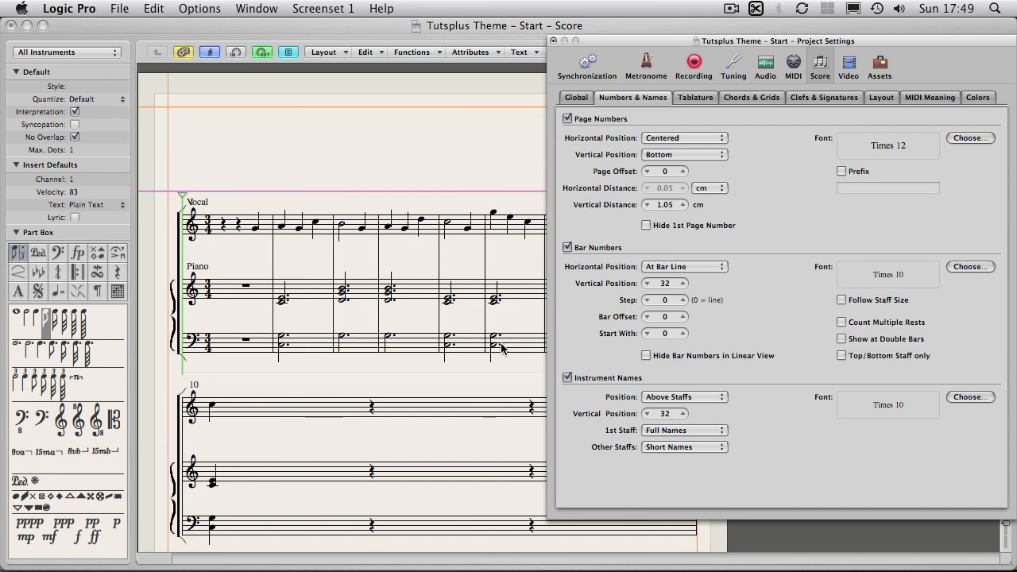
left_click_drag(667, 414, 667, 348)
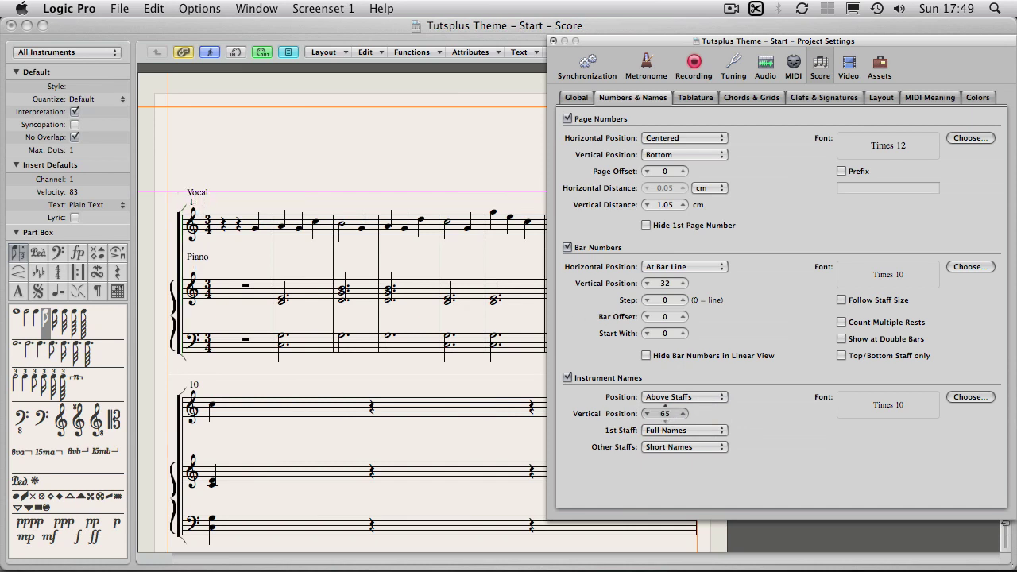
left_click(308, 375)
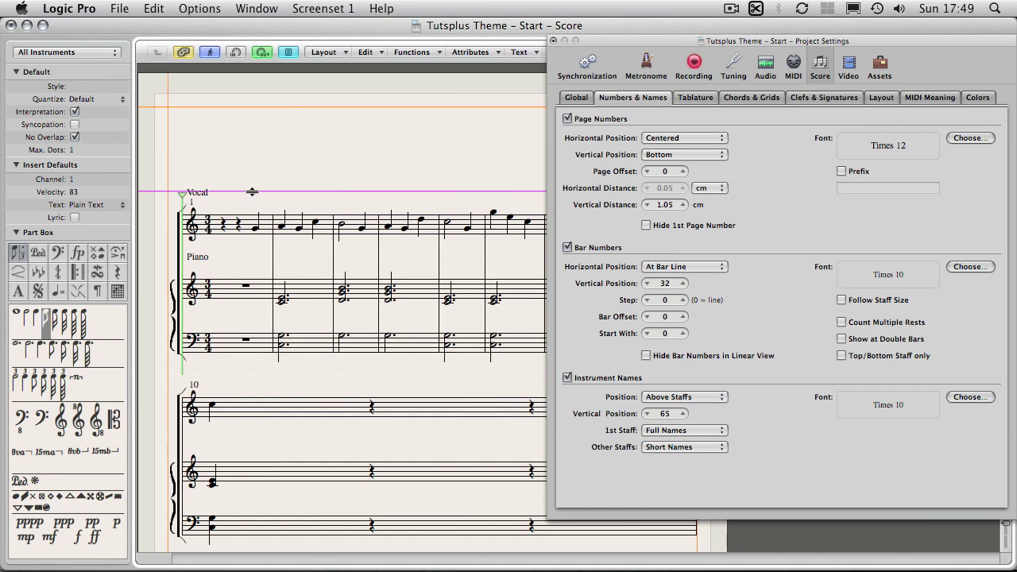
left_click_drag(633, 44, 618, 39)
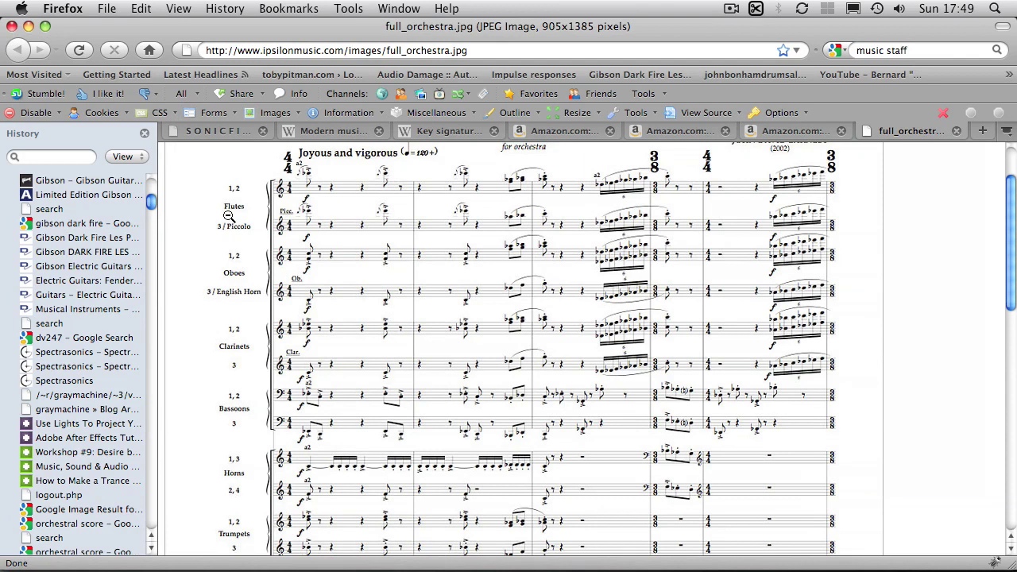
left_click_drag(1013, 191, 997, 290)
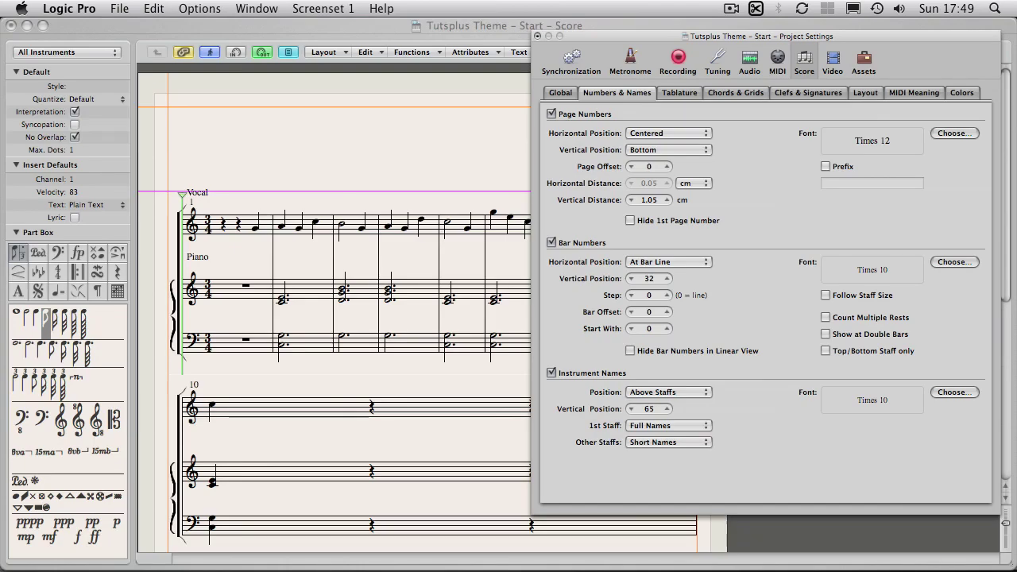
Step: Reposition the Project Settings window and show the Score Global settings
left_click(492, 569)
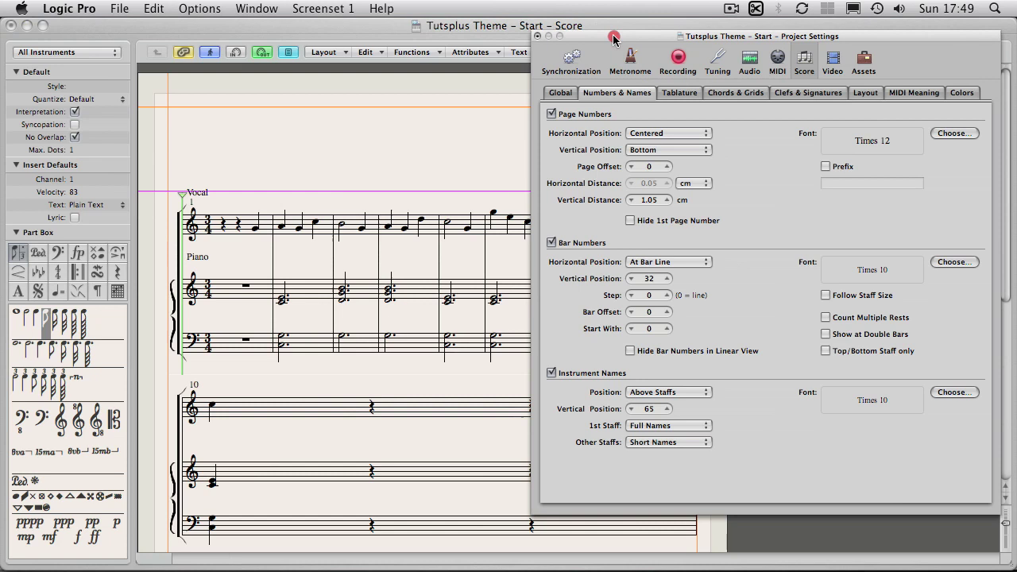
left_click_drag(612, 35, 817, 56)
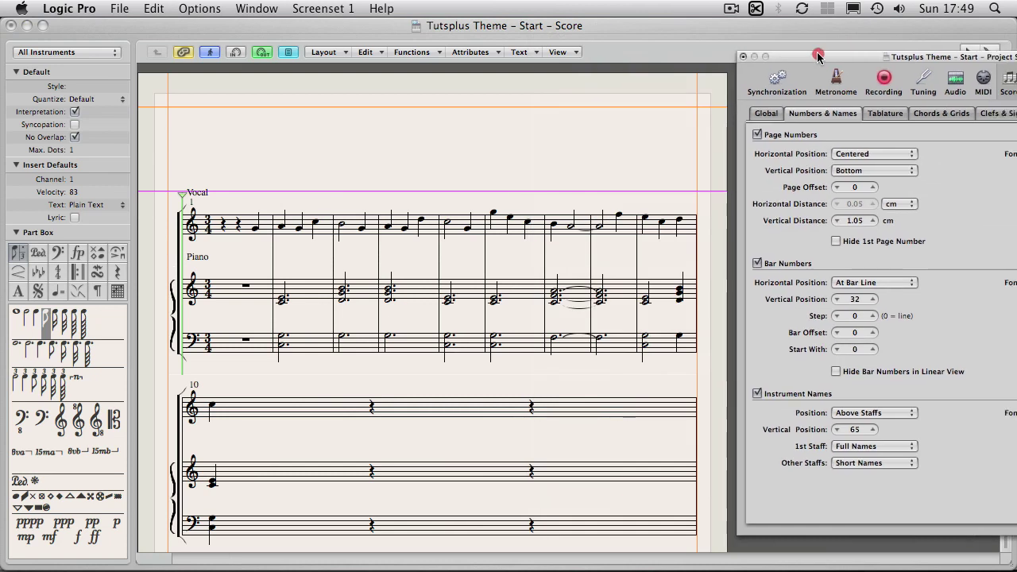
left_click_drag(816, 54, 797, 54)
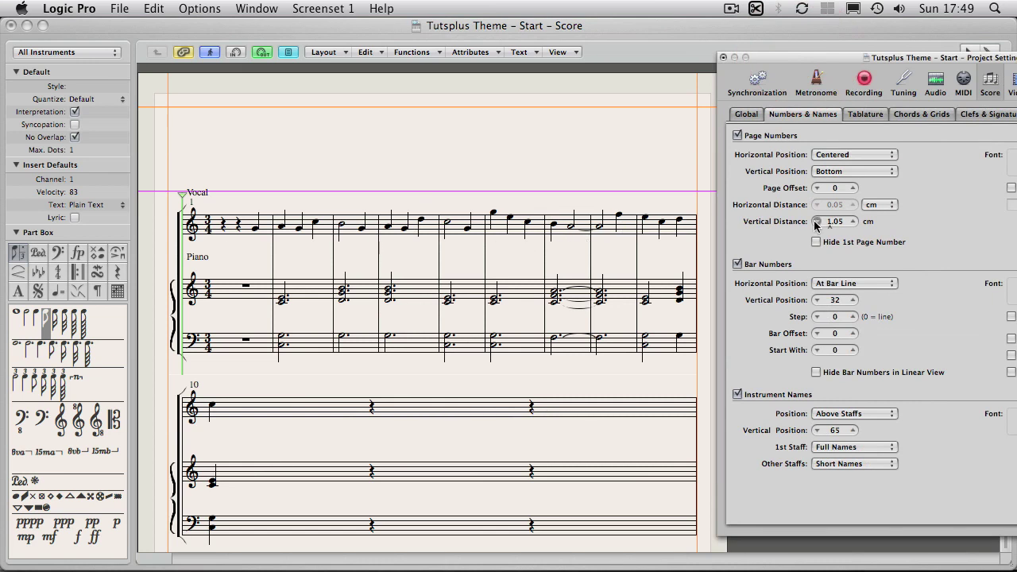
left_click_drag(822, 59, 647, 59)
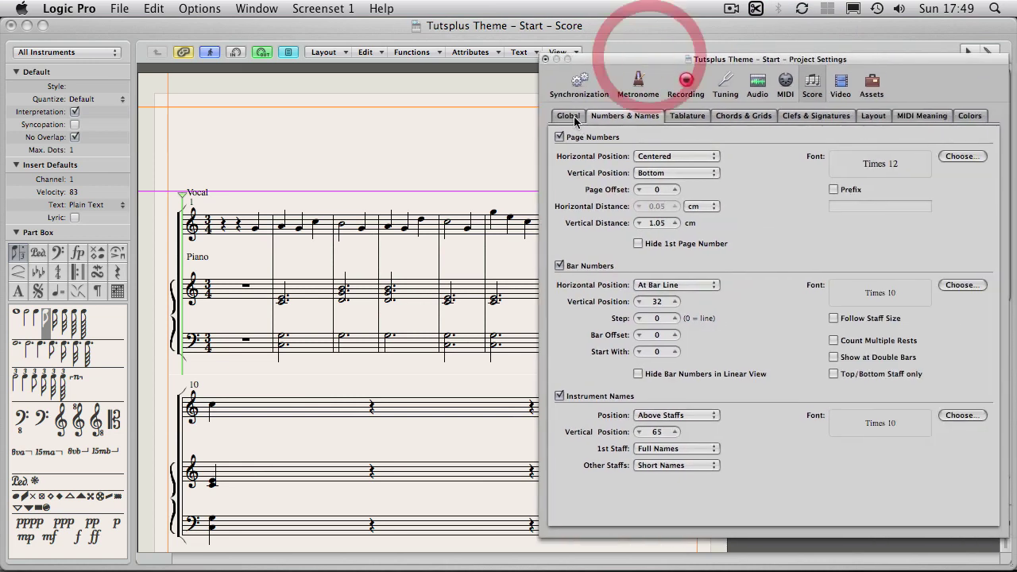
left_click(569, 116)
Step: Set Maximum Bars/Line to 4 for both Part and Score layouts
left_click(744, 260)
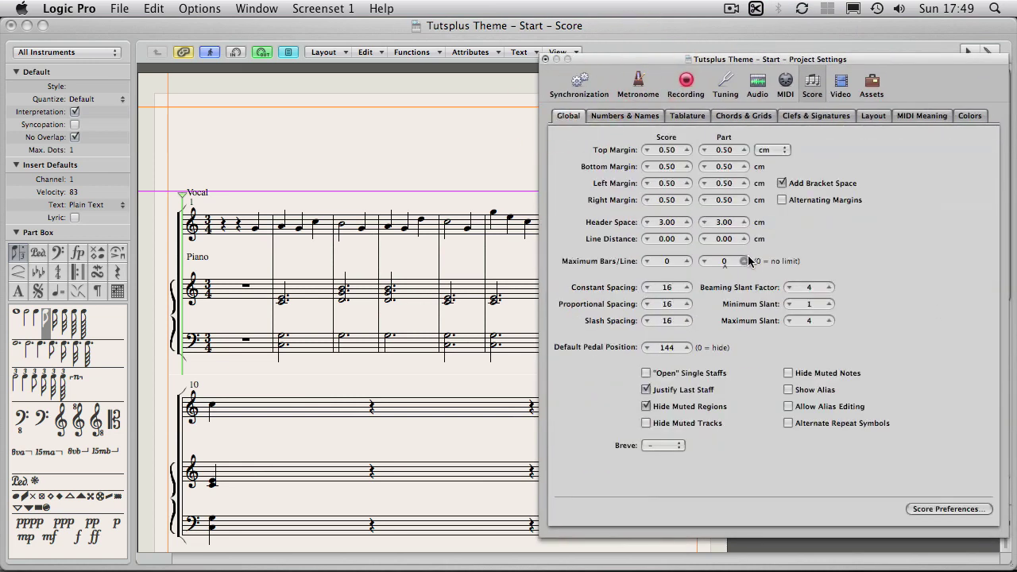
left_click(744, 260)
left_click(744, 260)
left_click(743, 261)
left_click(686, 261)
left_click(687, 261)
left_click(687, 262)
left_click(687, 261)
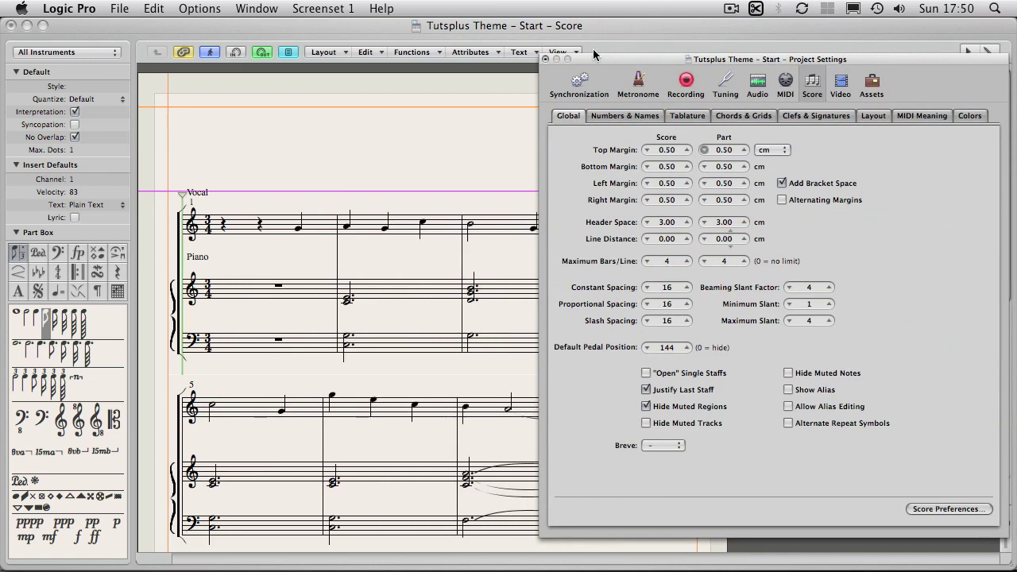
left_click_drag(583, 53, 704, 62)
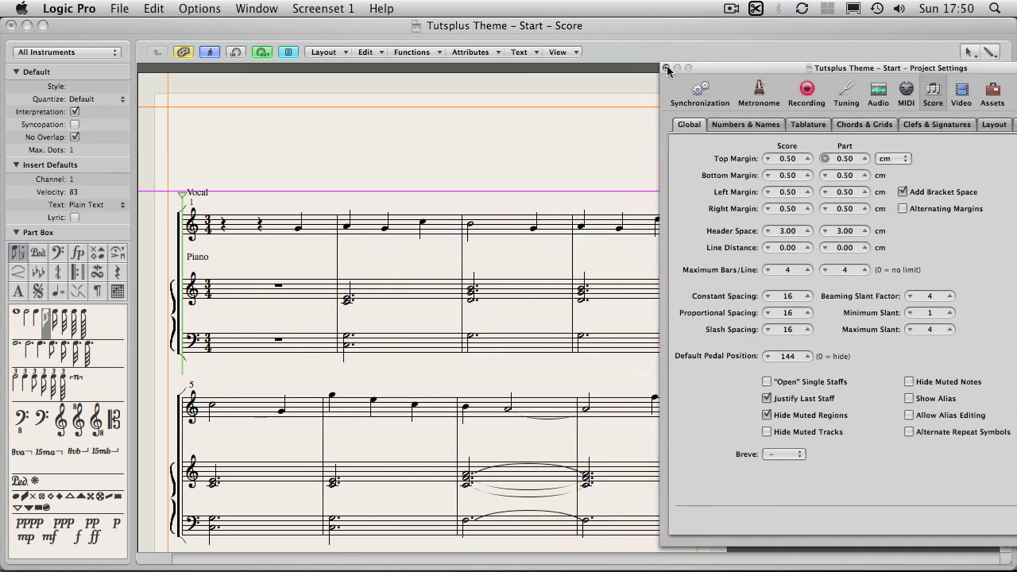
Step: Close the project settings and check the full page in the Score window
left_click(666, 68)
left_click_drag(1005, 526, 1005, 519)
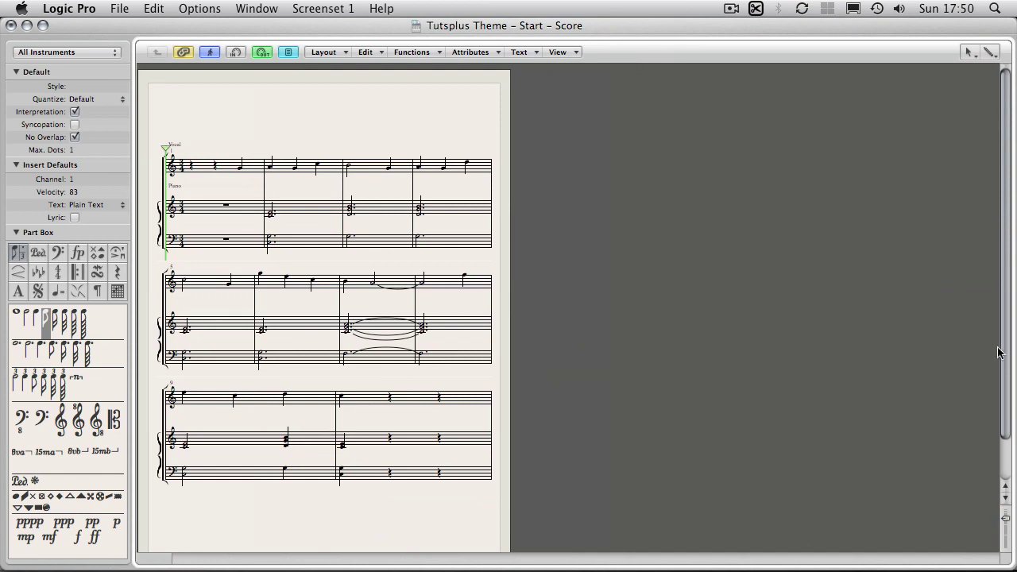
left_click_drag(1006, 521, 1006, 518)
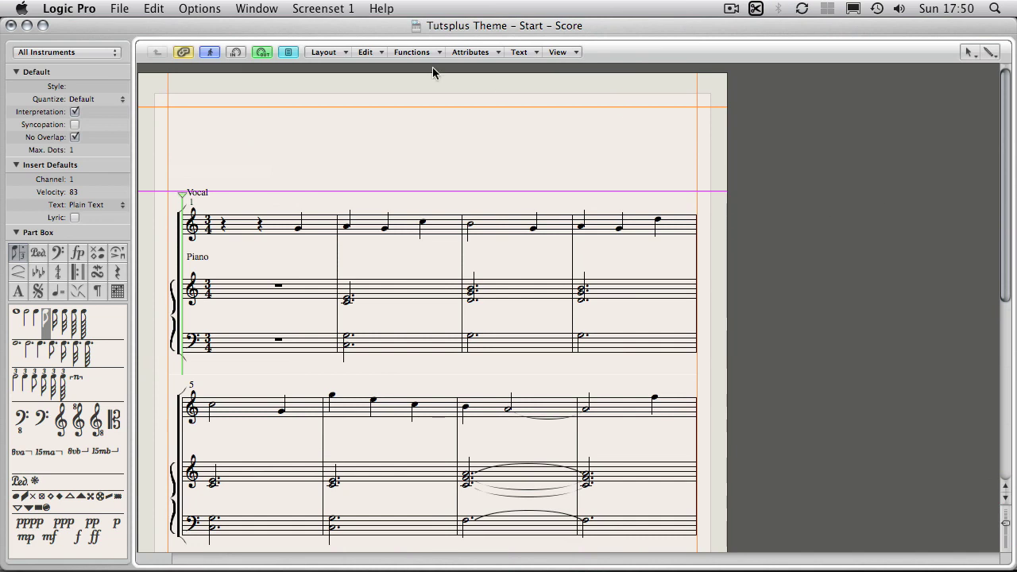
Step: Open the project's Score settings via File > Project Settings > Score
left_click(335, 56)
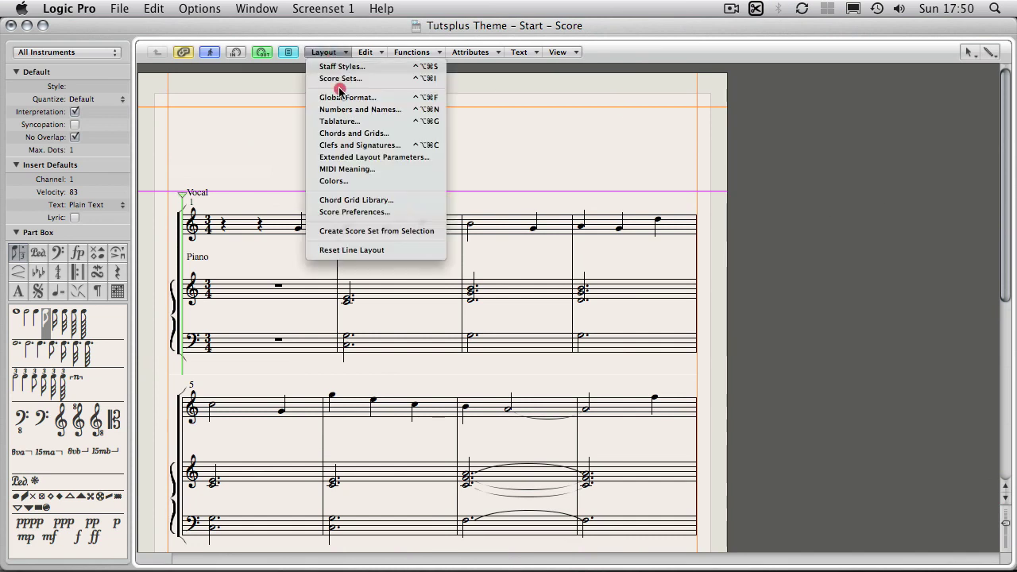
left_click(284, 97)
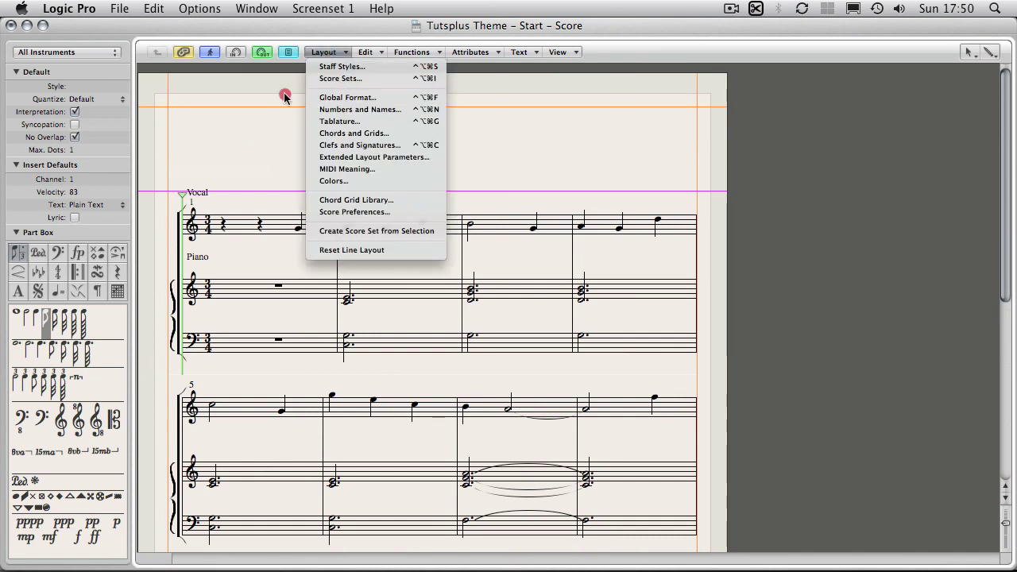
left_click(120, 9)
mouse_move(204, 212)
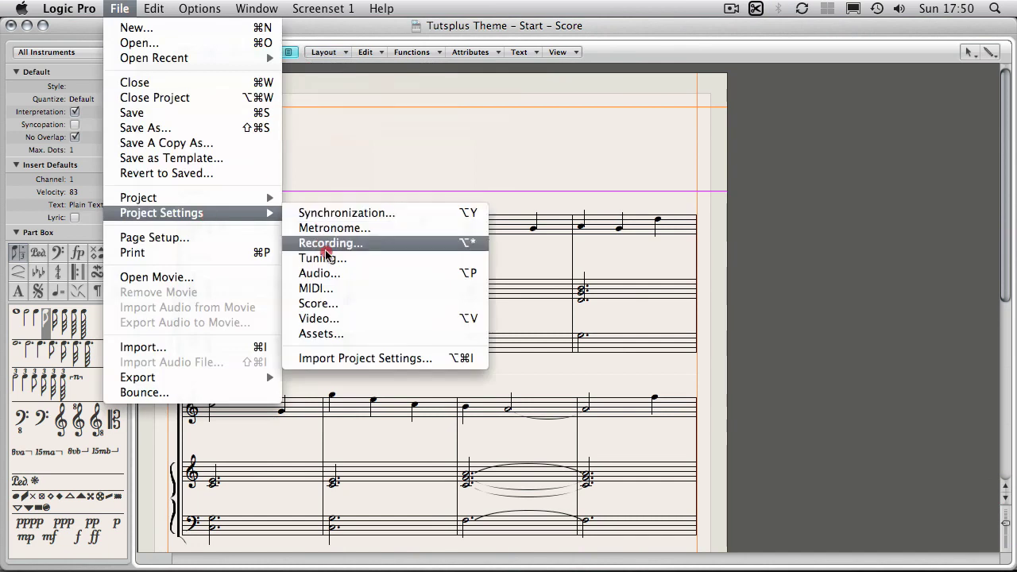
left_click(333, 304)
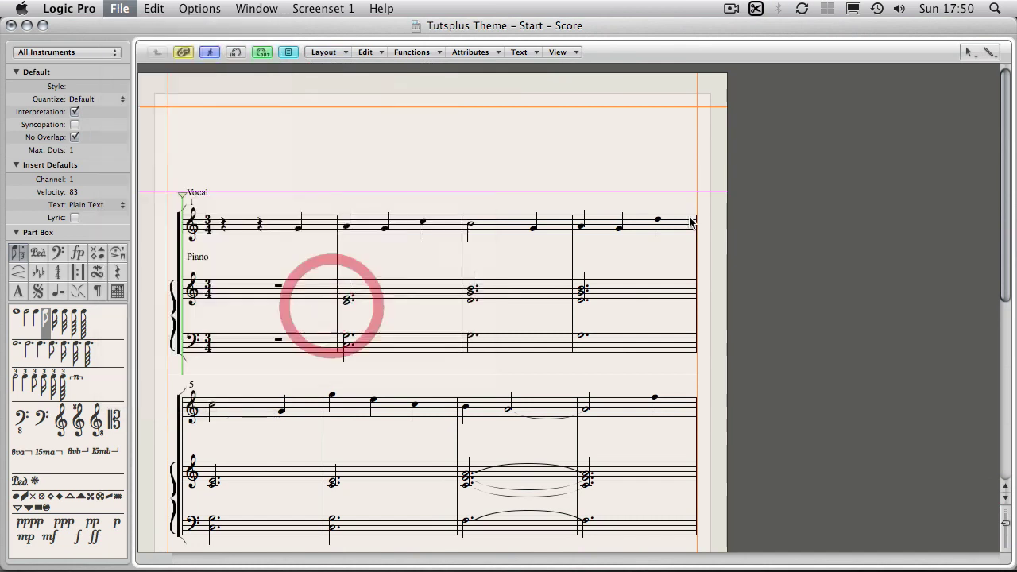
left_click_drag(879, 14, 742, 61)
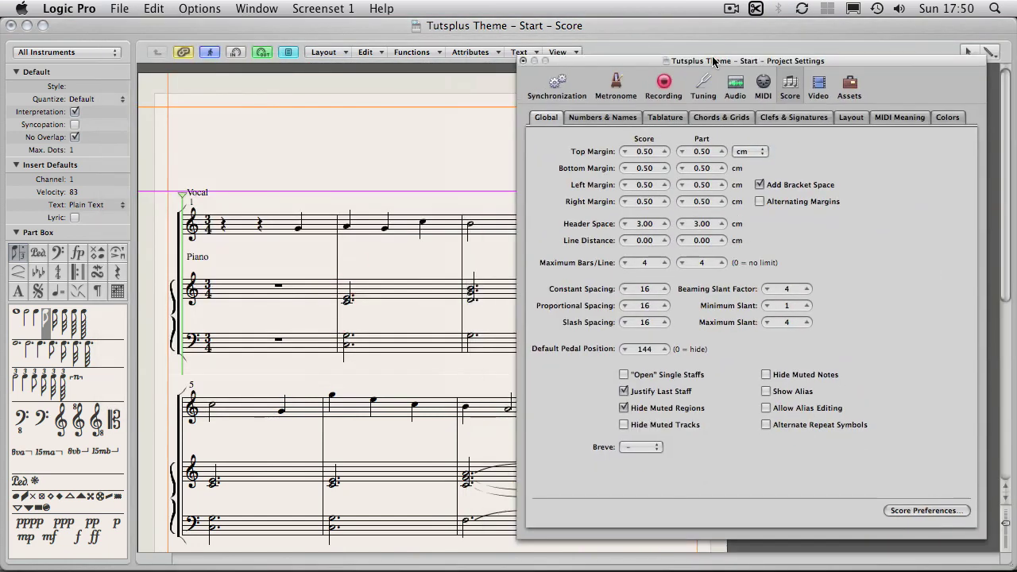
Step: Browse the Tablature, Chords & Grids, and line thickness and spacing settings
left_click(665, 117)
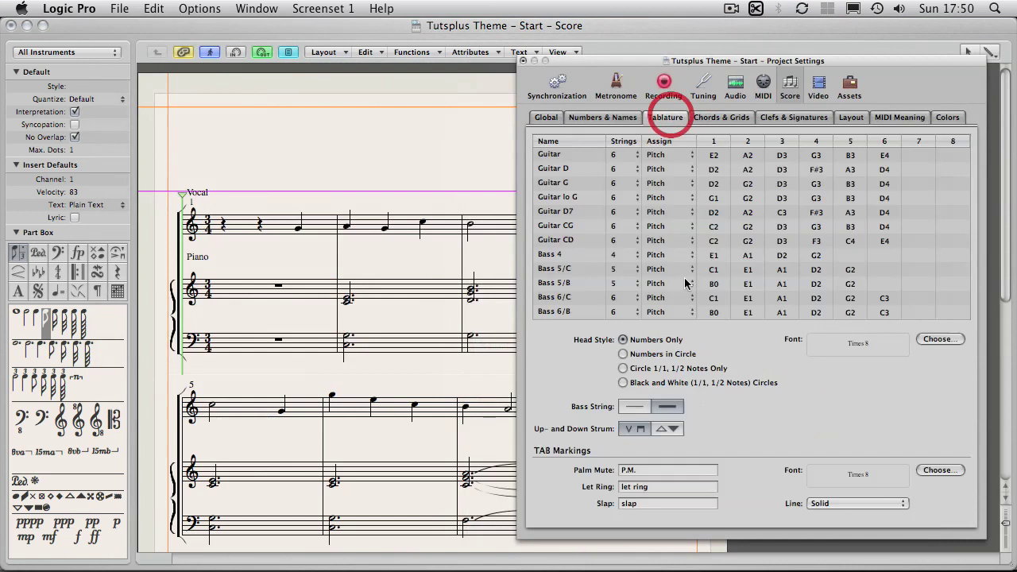
left_click(721, 118)
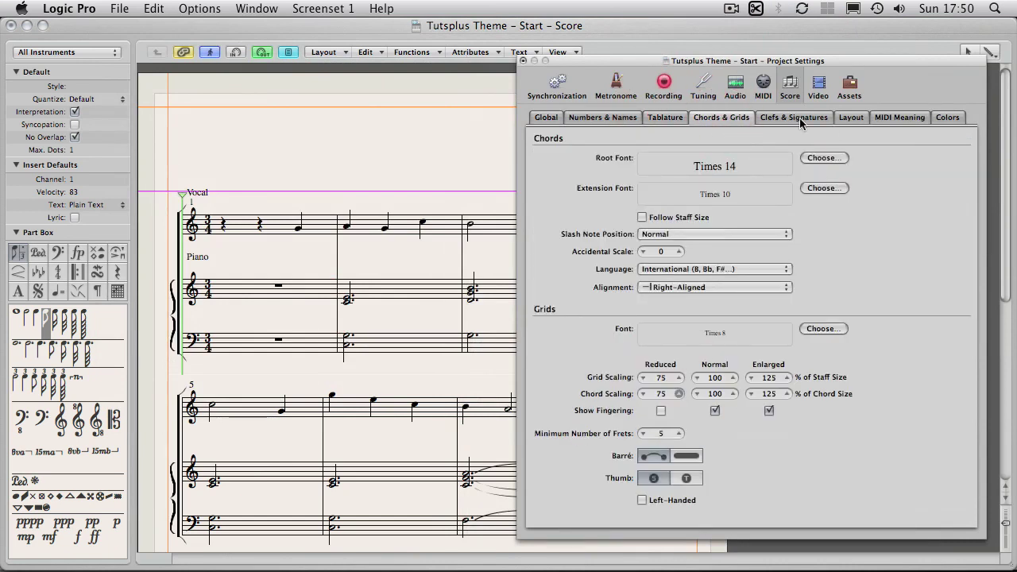
left_click(851, 116)
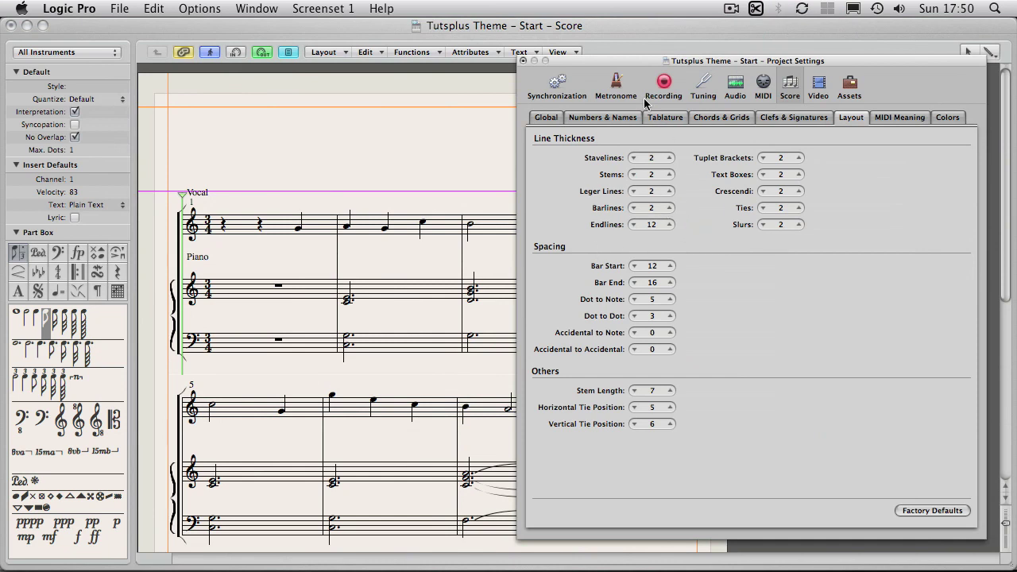
left_click_drag(628, 61, 786, 61)
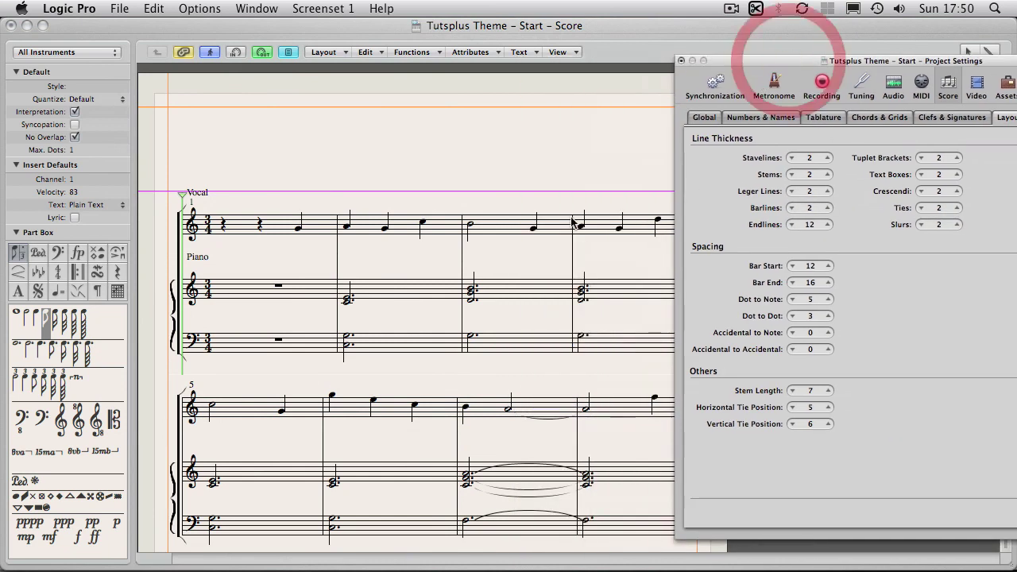
Step: Test thicker barlines, then reset the Barlines thickness to 2
left_click(827, 207)
left_click(827, 207)
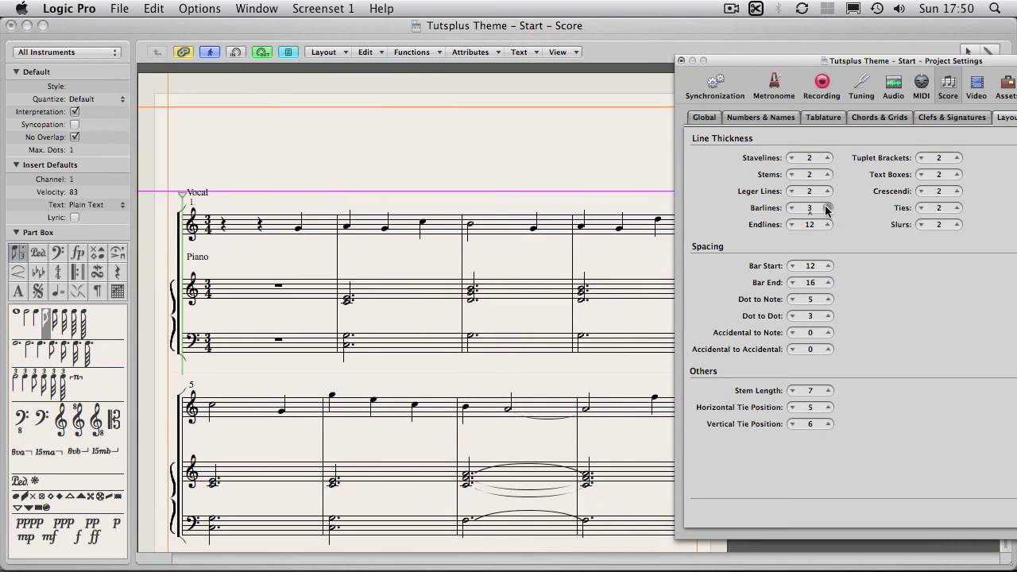
left_click(827, 208)
left_click(828, 208)
left_click(827, 208)
left_click(827, 208)
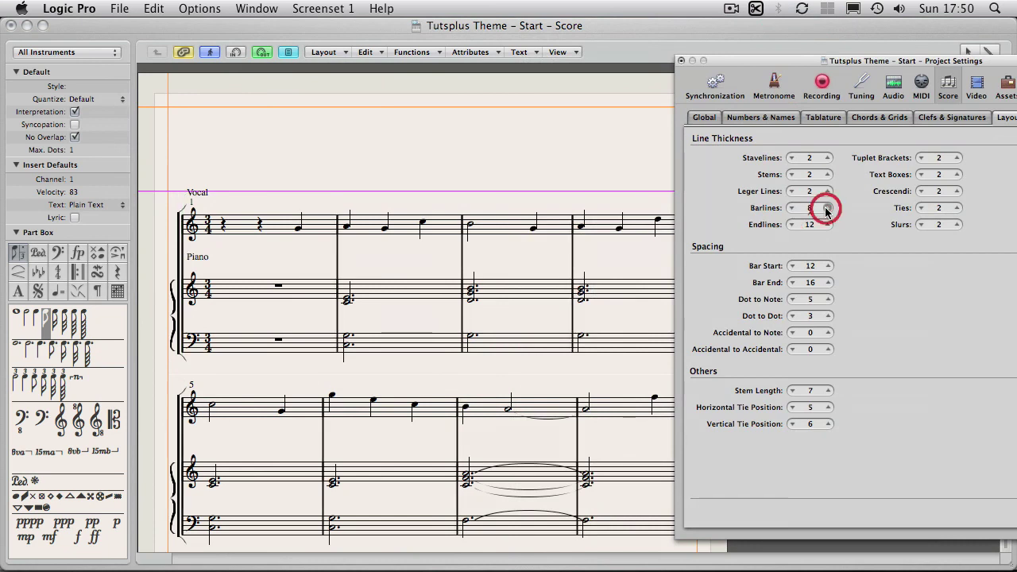
left_click_drag(810, 212, 840, 243)
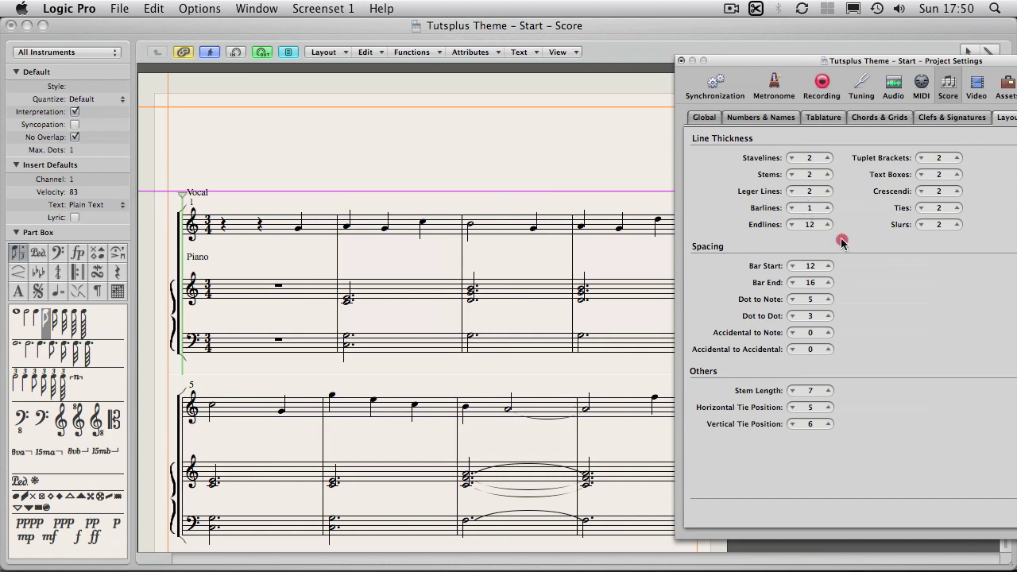
left_click(826, 207)
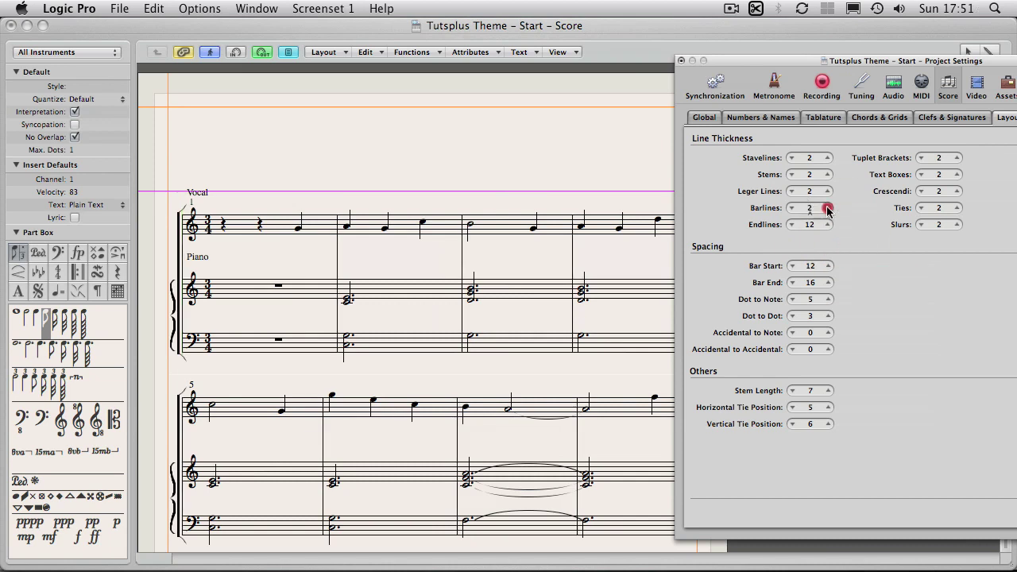
Step: Show the Clefs & Signatures settings of the project's score settings
left_click(950, 117)
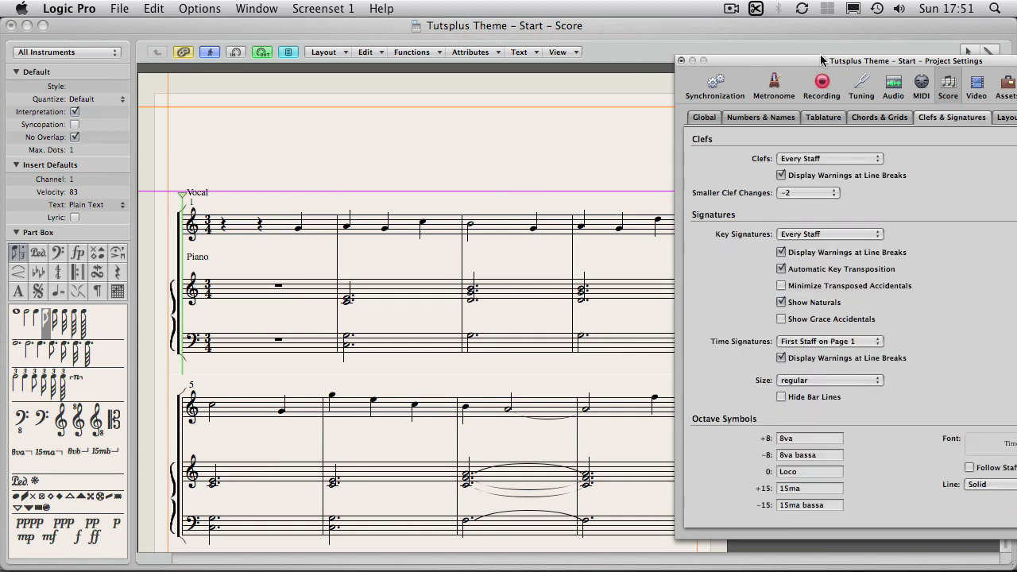
left_click_drag(802, 59, 709, 26)
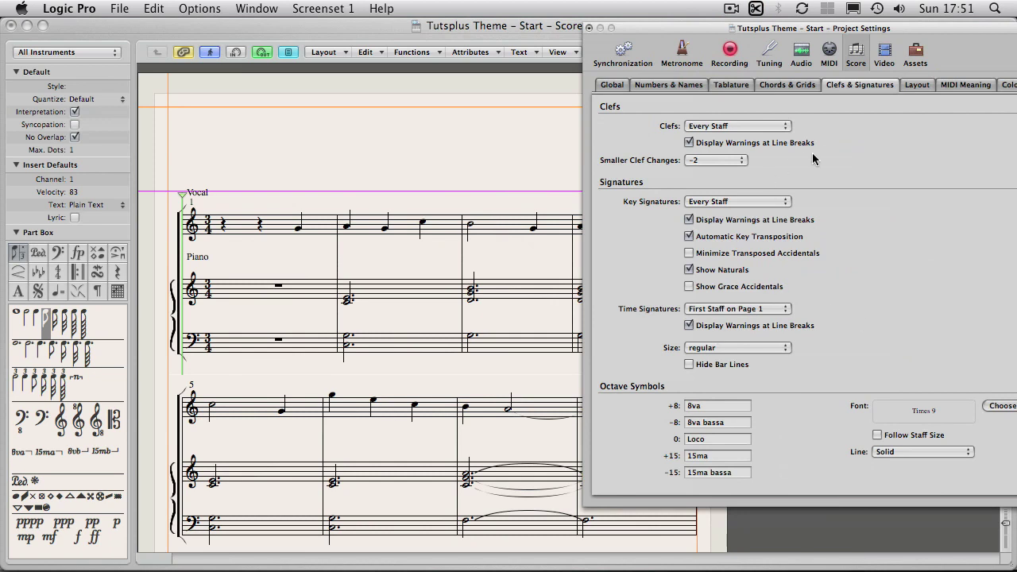
left_click(840, 159)
Step: Try Clefs on First Staff on Page 1, revert to Every Staff, and close Project Settings
left_click(714, 128)
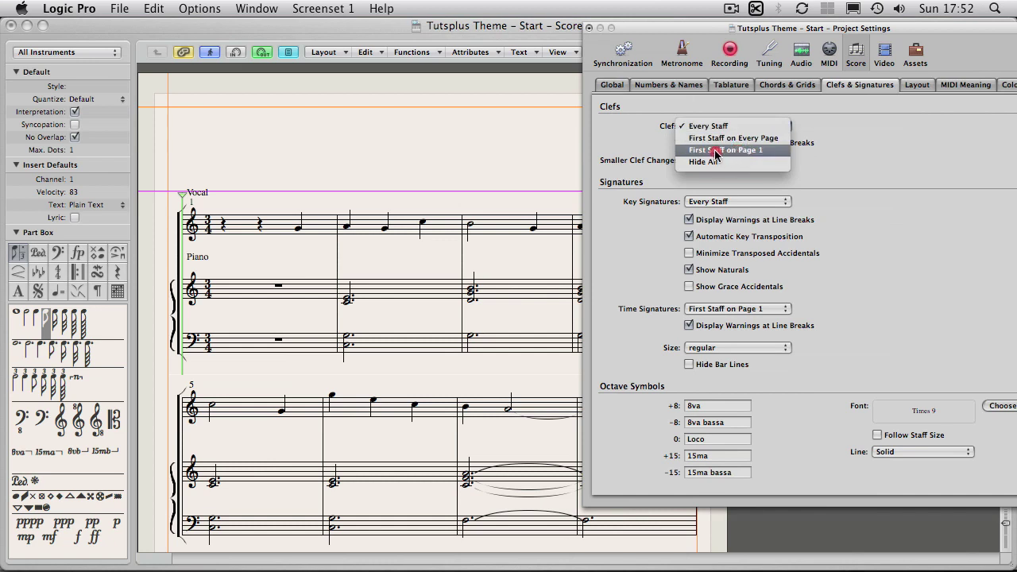
left_click(715, 150)
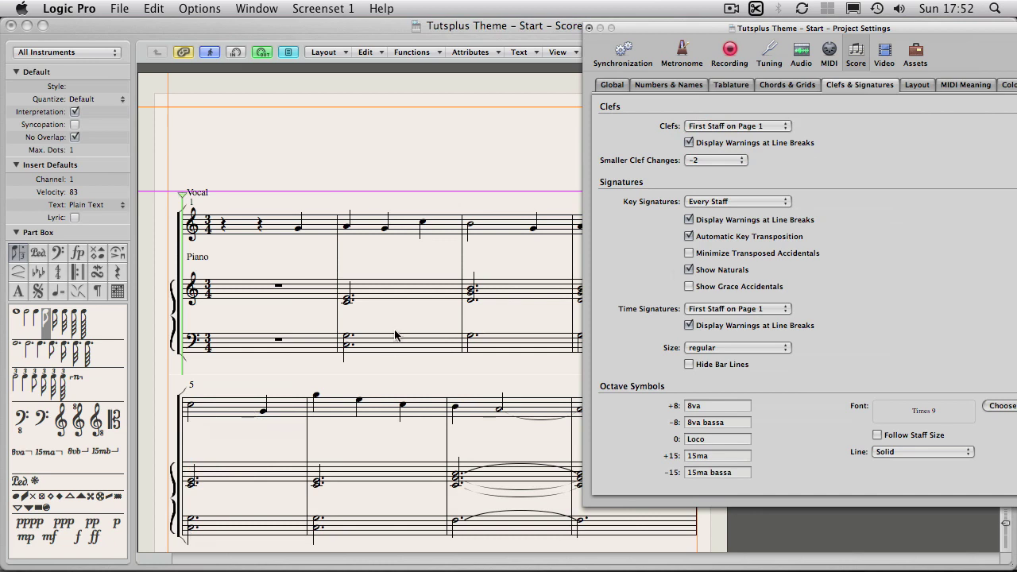
left_click(723, 127)
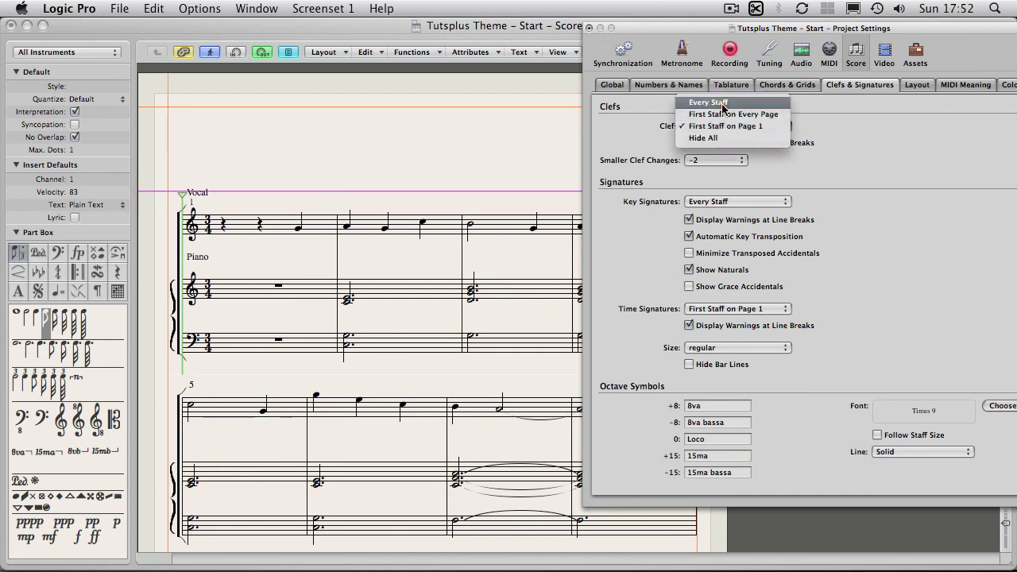
left_click(723, 104)
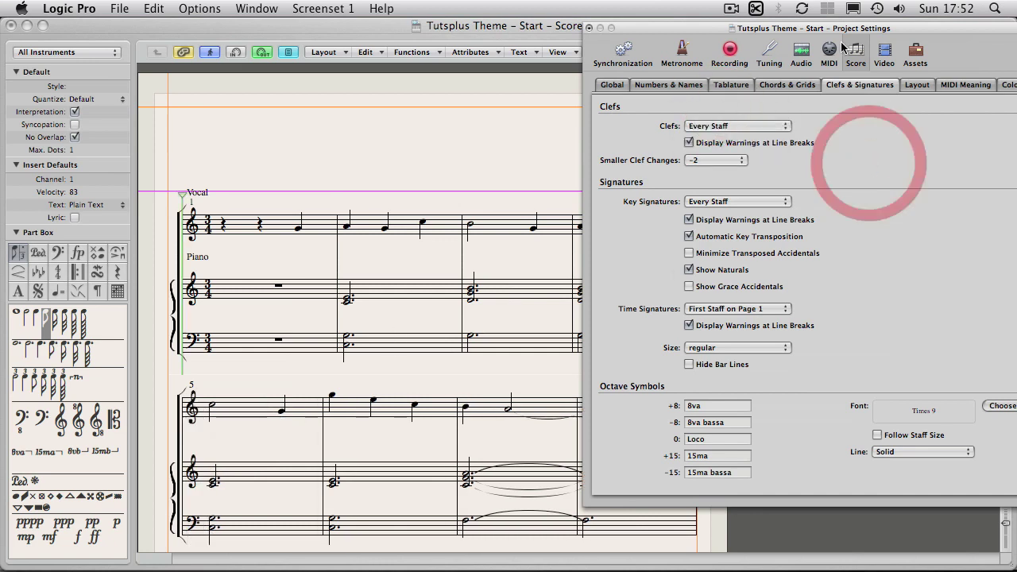
left_click_drag(807, 27, 714, 27)
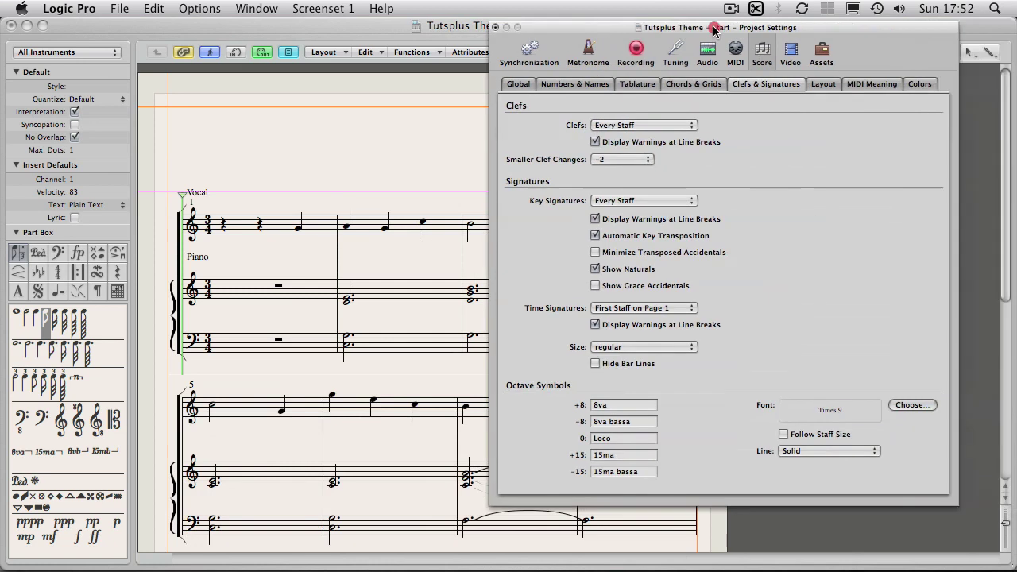
left_click(495, 29)
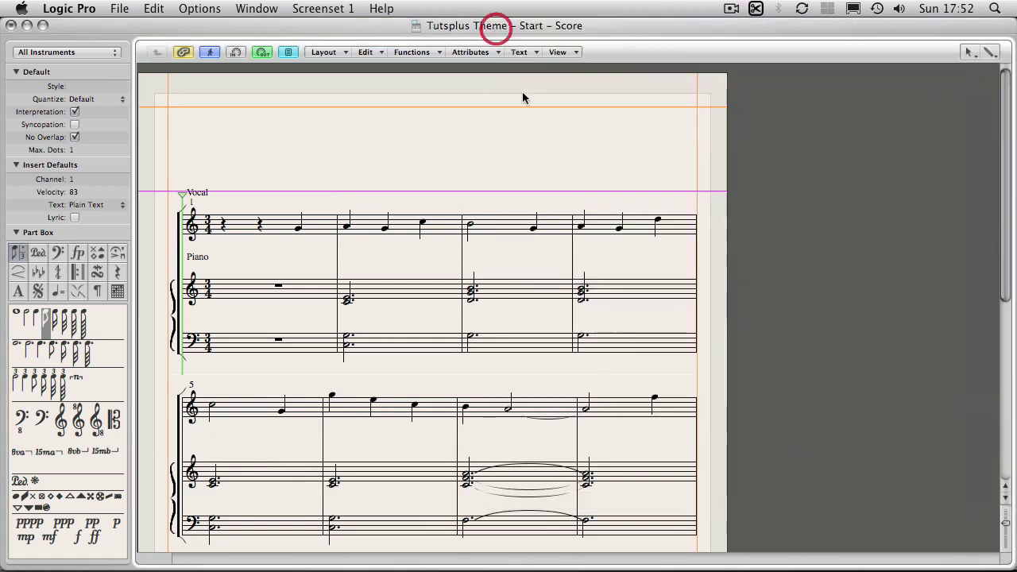
left_click(821, 201)
left_click_drag(1011, 171, 969, 153)
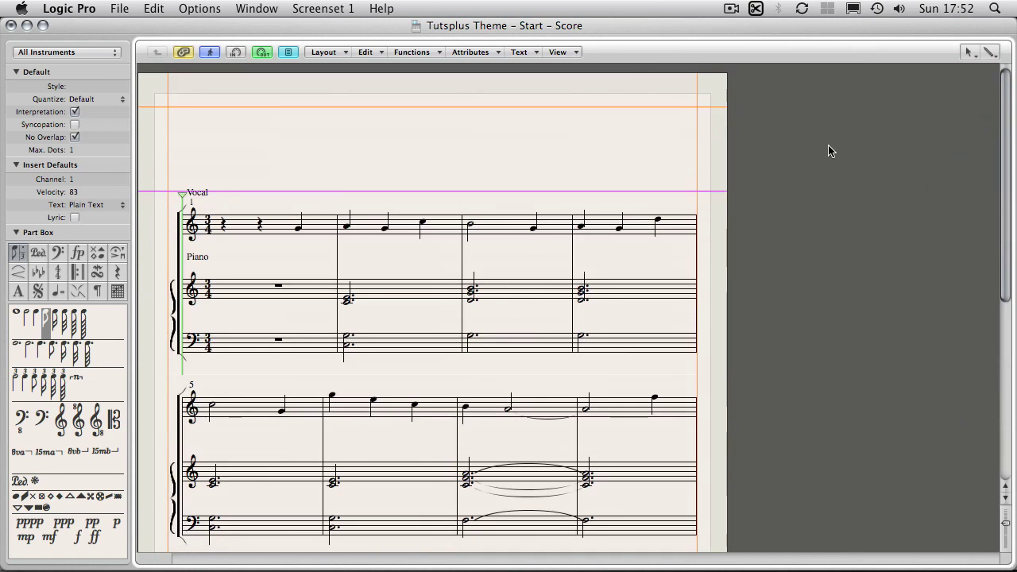